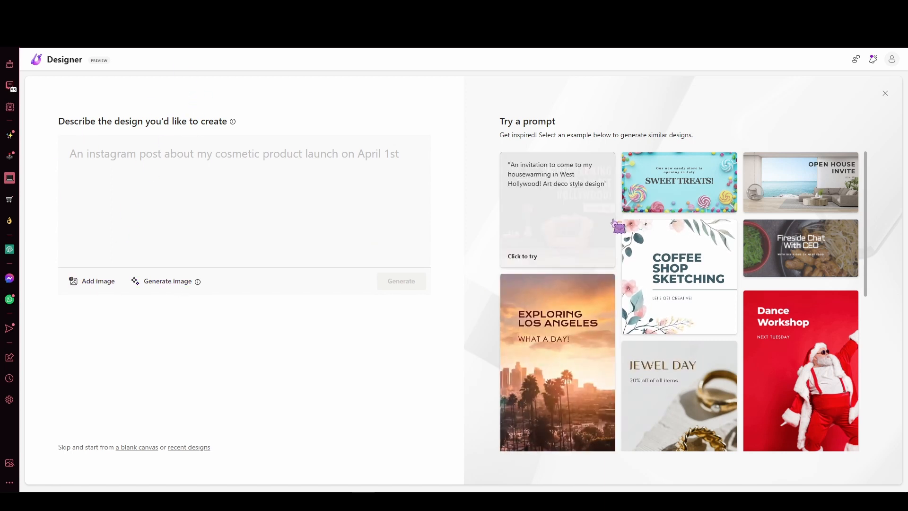
Step: Generate designs from the description 'An instagram post about a Digital Marketing Agency called "Digital Reach"'
scroll(585, 304, down, 2)
scroll(591, 305, down, 6)
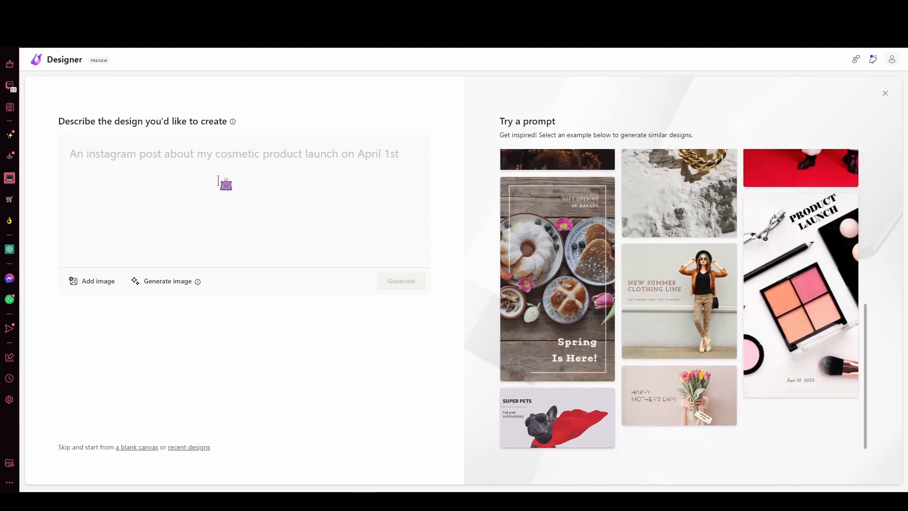
text(An instagram post about a Digit)
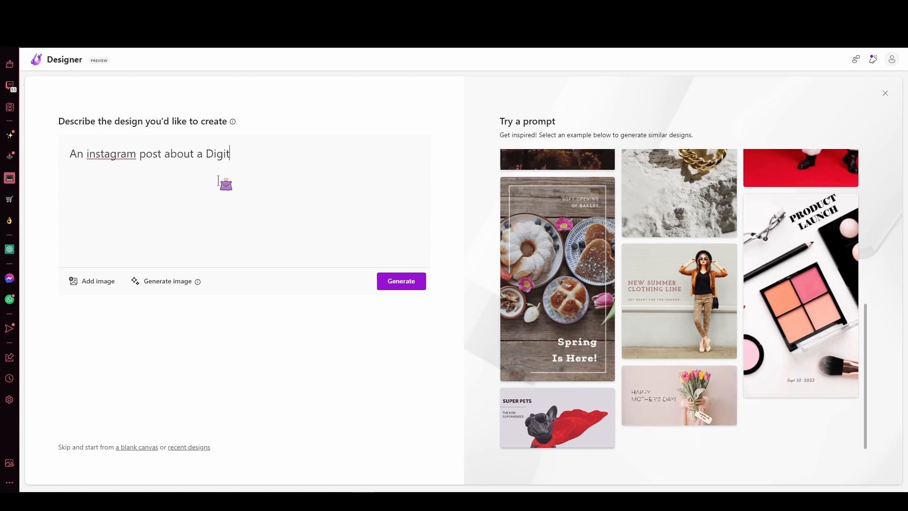
text(al Marketing Agency called "Digital Reach)
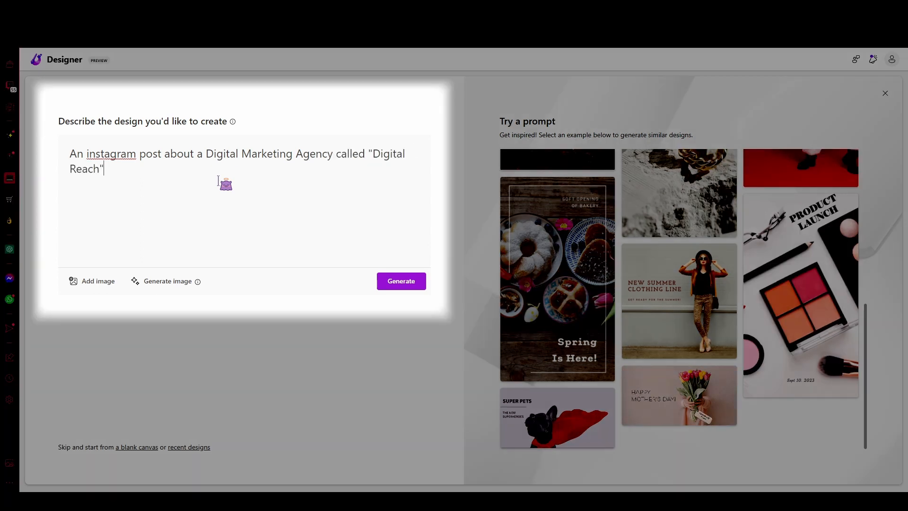
click(403, 284)
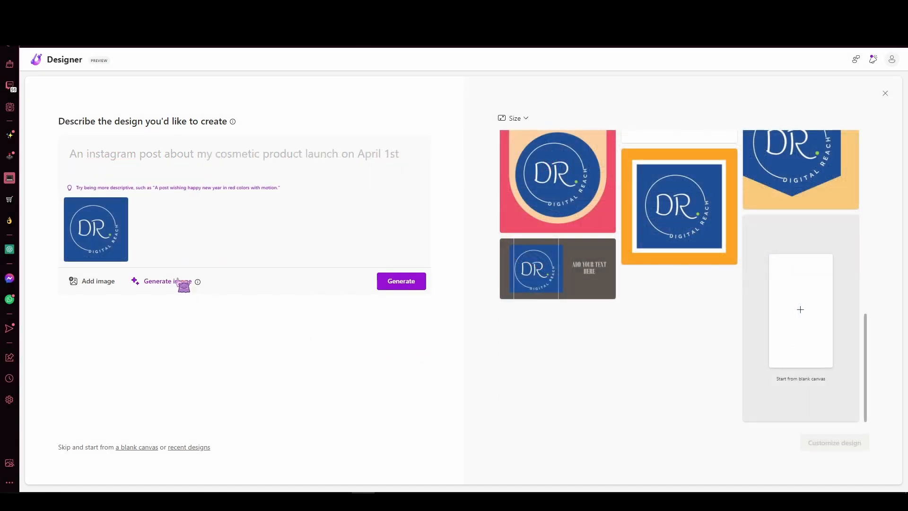
Step: Generate images from the description "Digital Reach" and add the glowing hand image to the design description
click(179, 281)
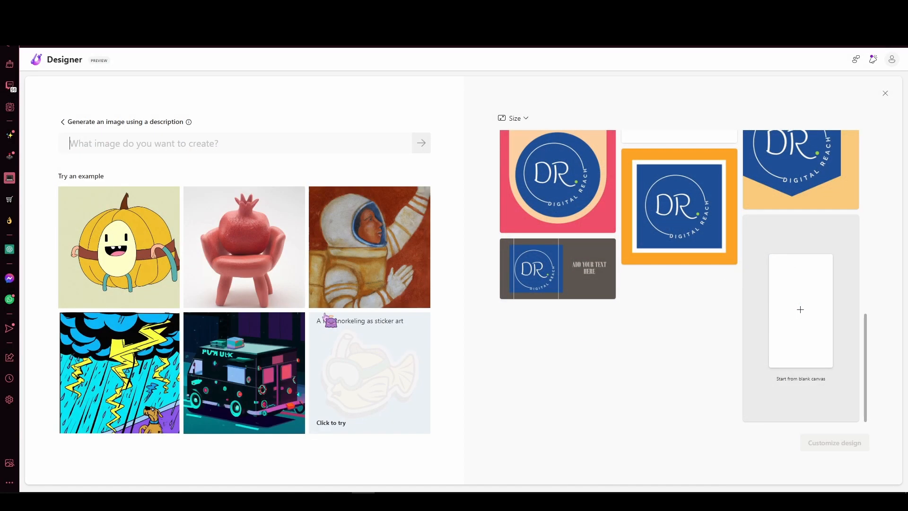
text(Digital Reach)
click(428, 144)
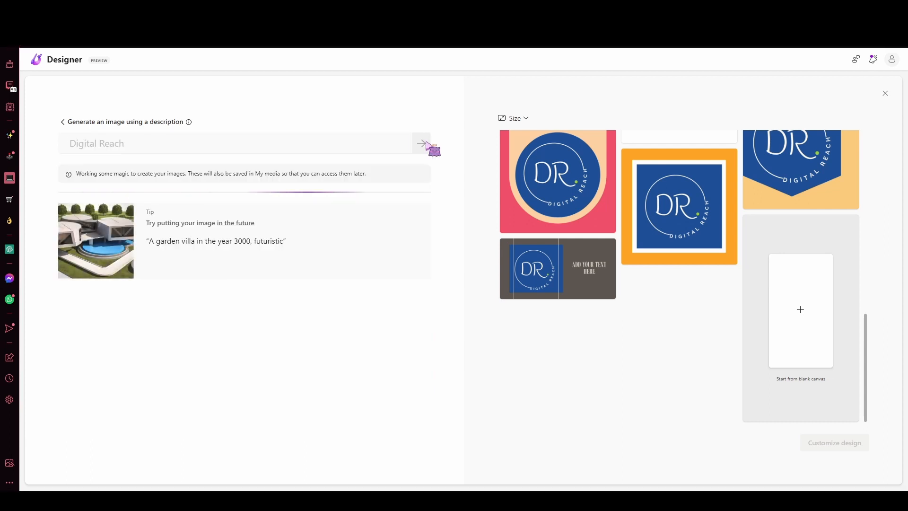
click(300, 194)
click(411, 262)
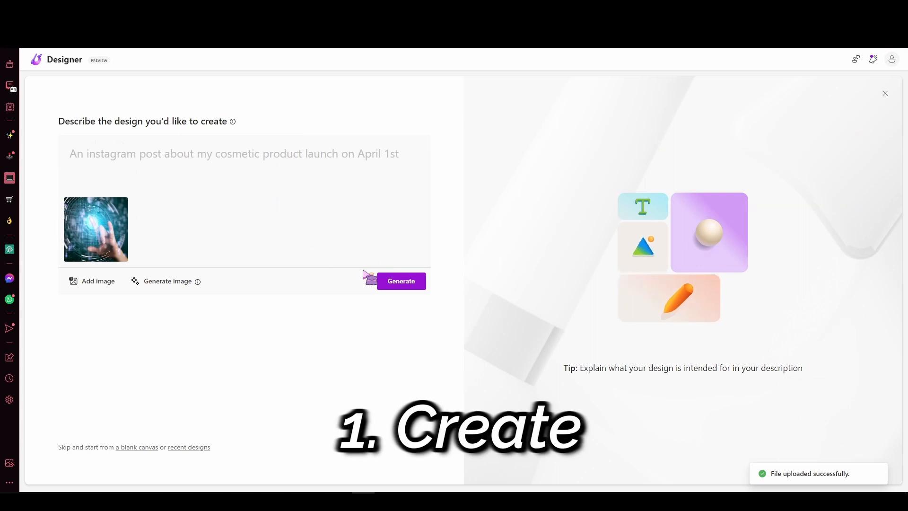
Step: Generate designs for 'An instagram post for a digital marketing agency called "Digital Reach"' and open the dark navy one with yellow title for customization
click(273, 158)
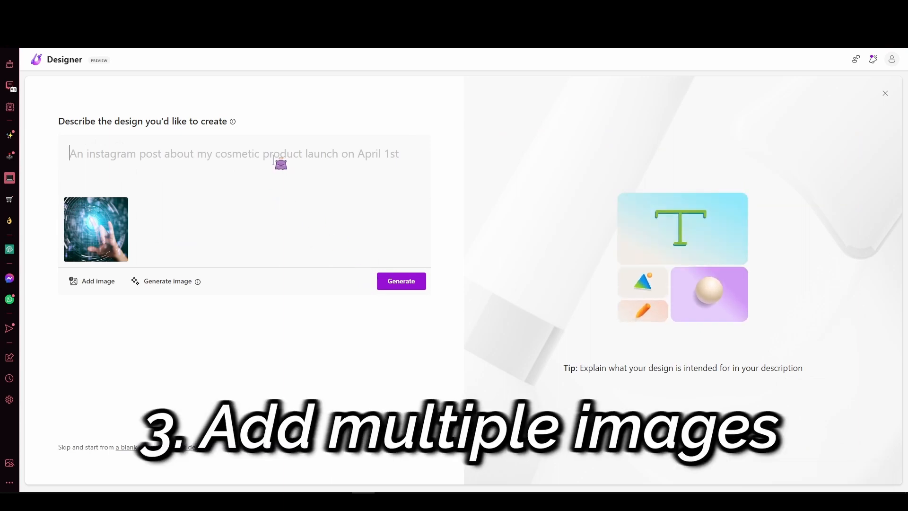
text(An inst)
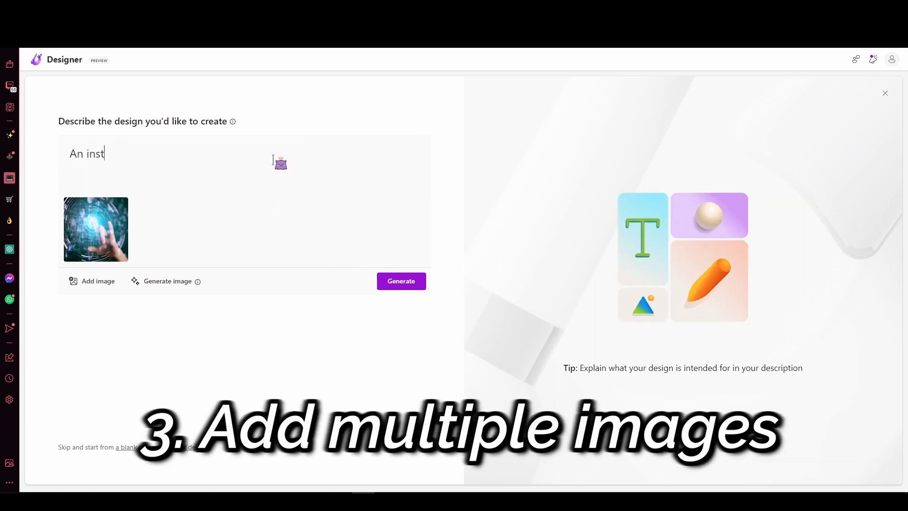
text(agram post for the)
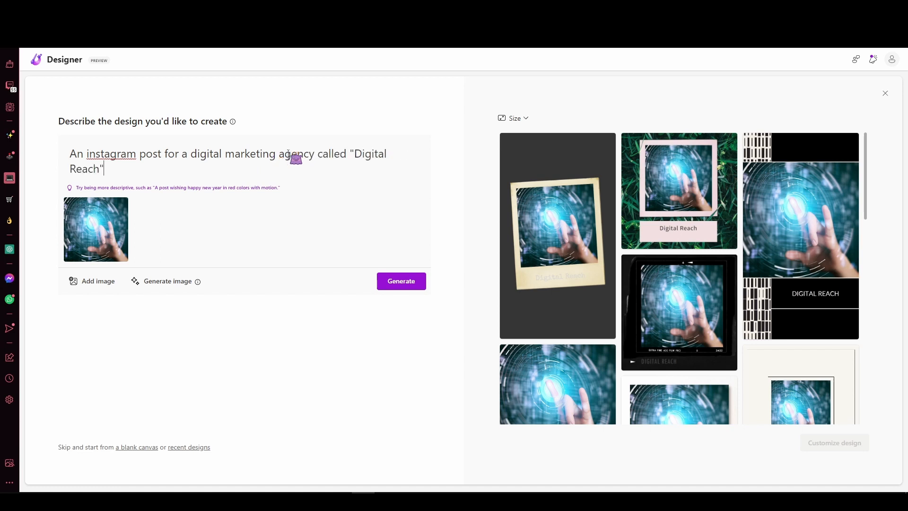
click(397, 282)
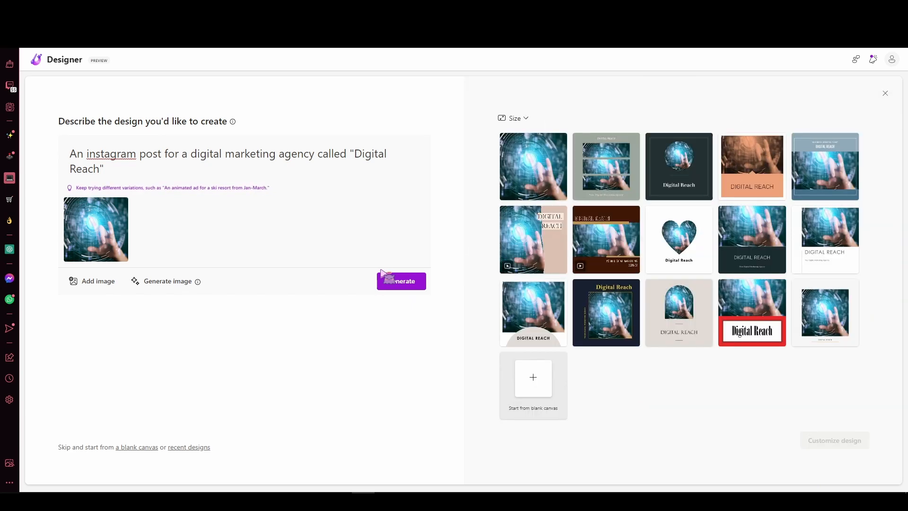
click(624, 316)
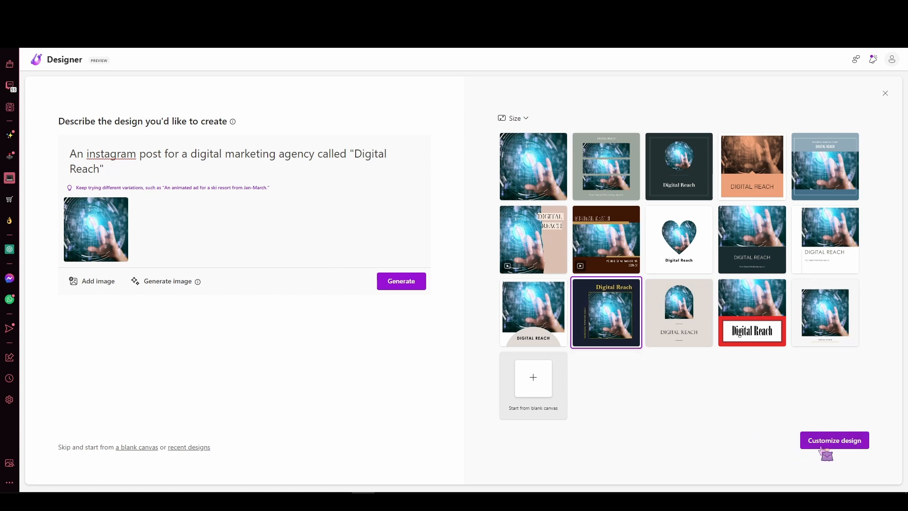
click(799, 441)
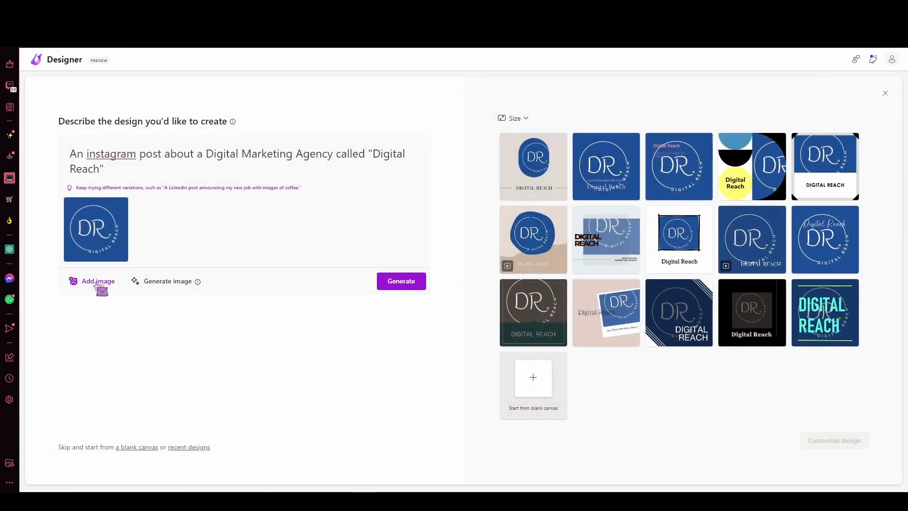
Step: Add the generated open-hand image from the saved media alongside the DR logo in the design description
click(97, 282)
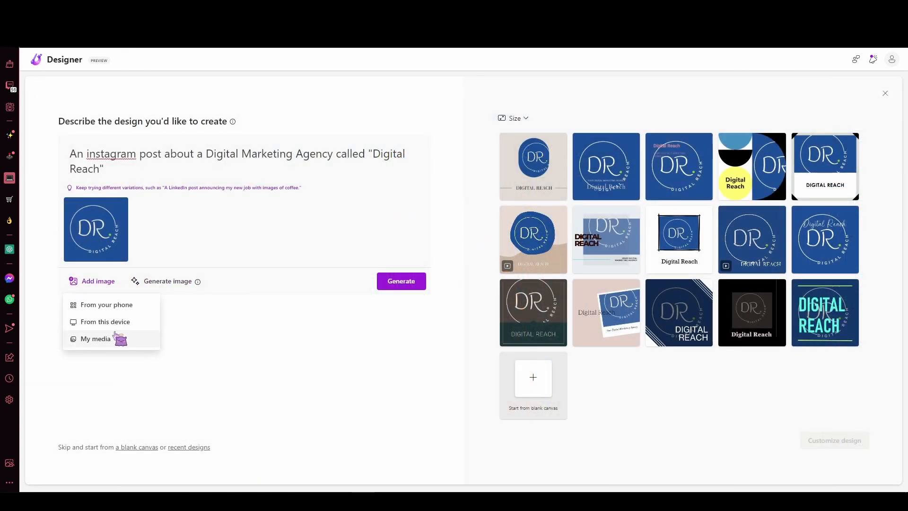
click(96, 338)
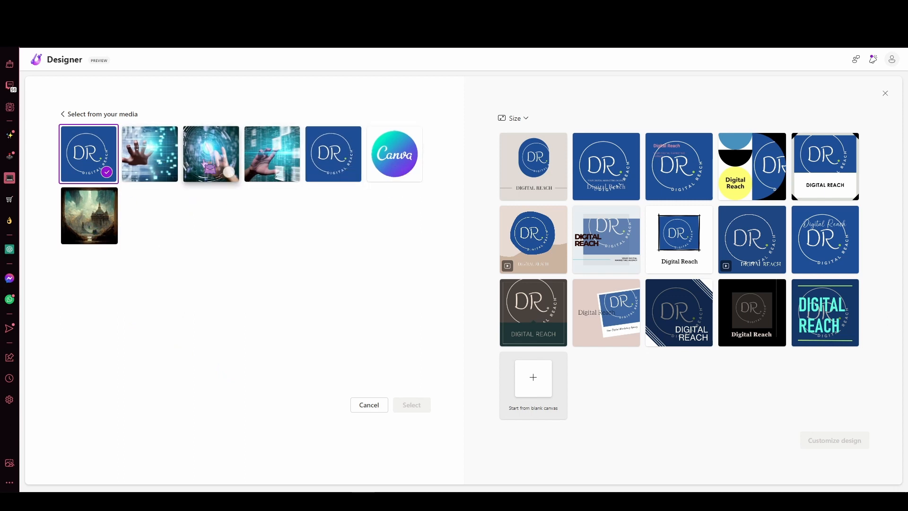
click(151, 158)
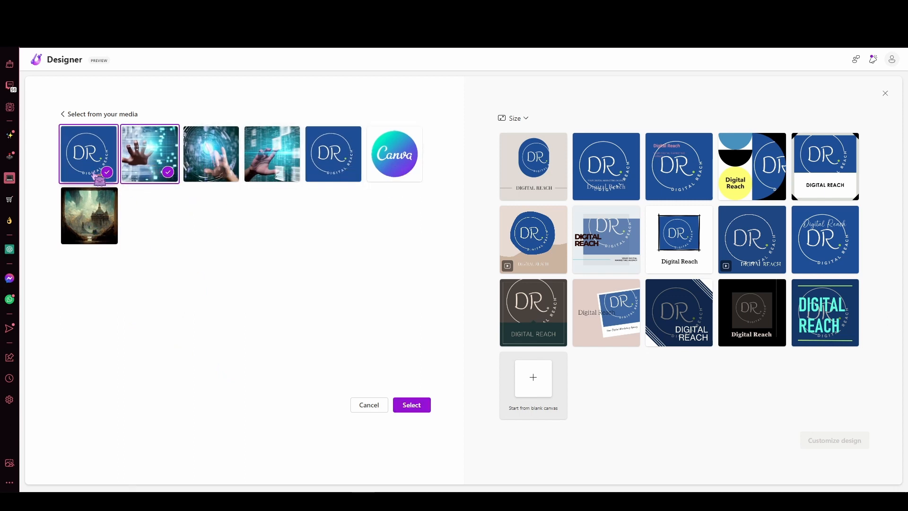
click(404, 404)
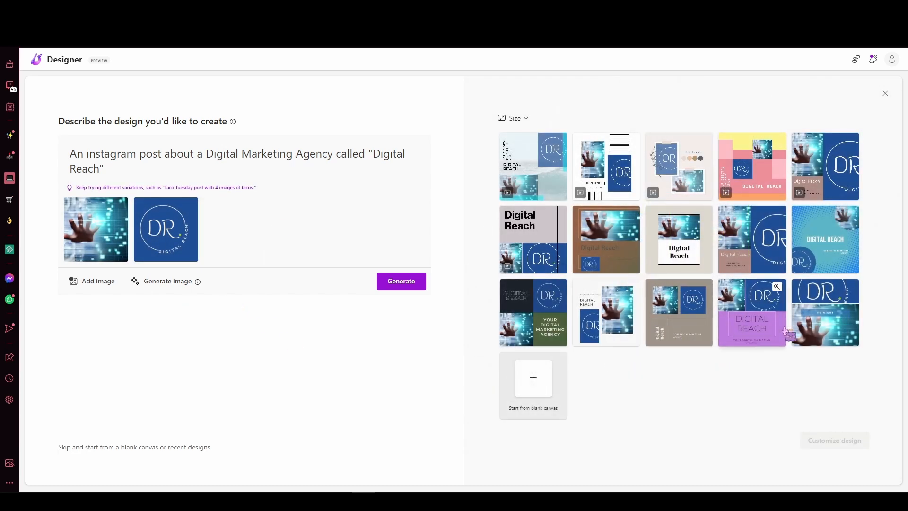
Step: Preview the blue dotted "Digital Reach" design enlarged, and close the preview
click(836, 223)
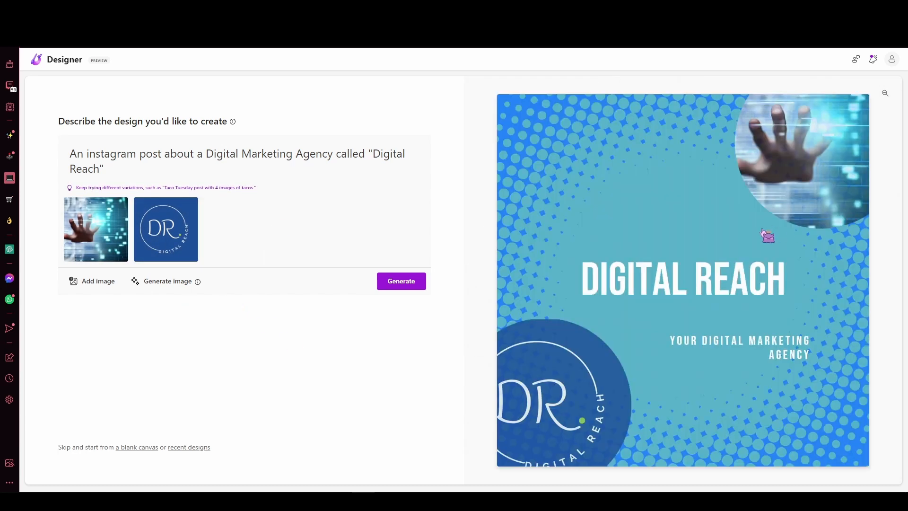
click(876, 110)
click(710, 147)
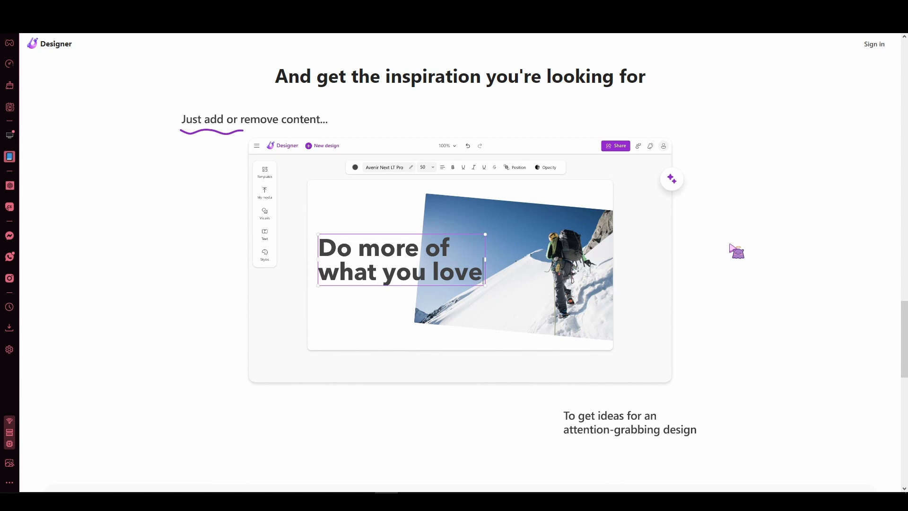
Step: Enter the contact e-mail in the form on the Microsoft Designer landing page and join the early-access waitlist
scroll(737, 251, down, 9)
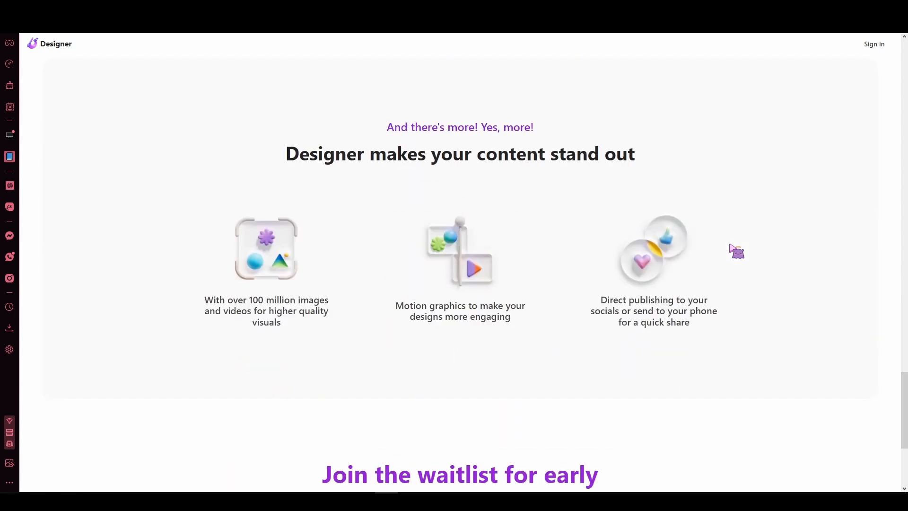
scroll(736, 250, down, 5)
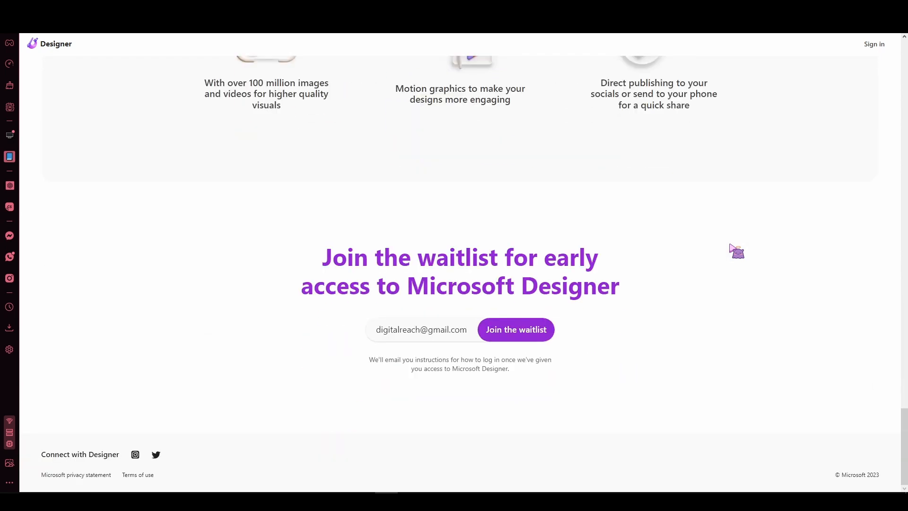
click(473, 329)
key(ctrl+a)
key(ctrl+v)
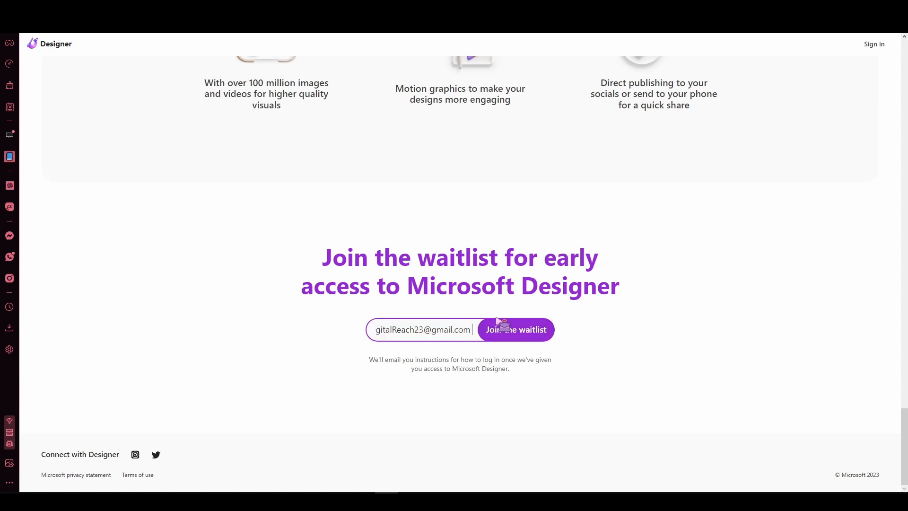
drag(447, 329, 365, 351)
click(440, 331)
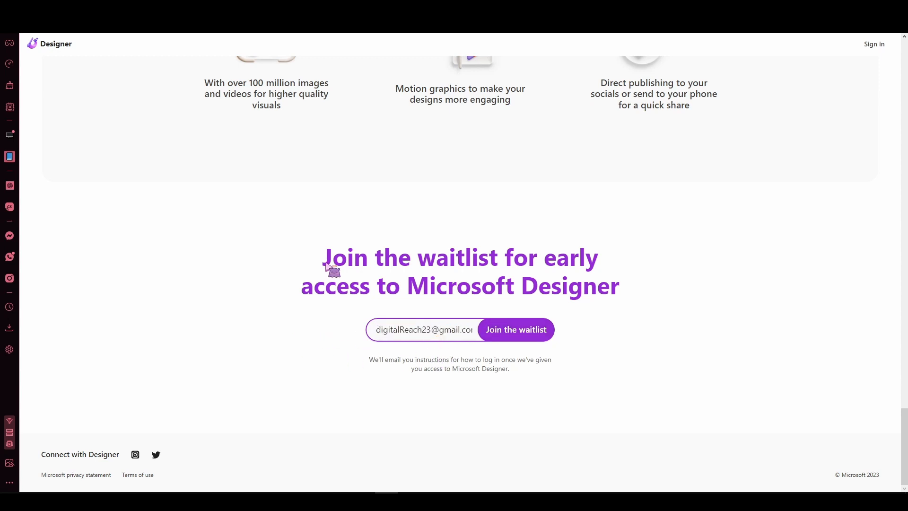
click(497, 337)
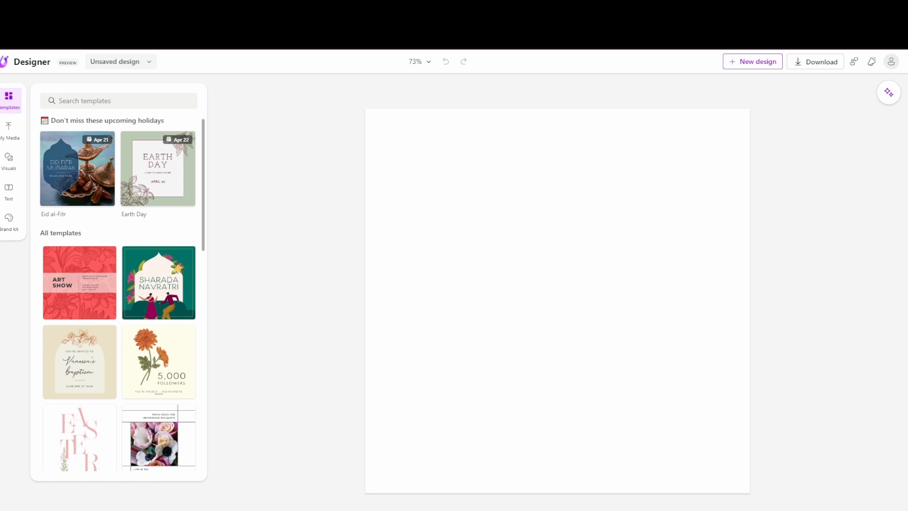
click(891, 61)
click(837, 140)
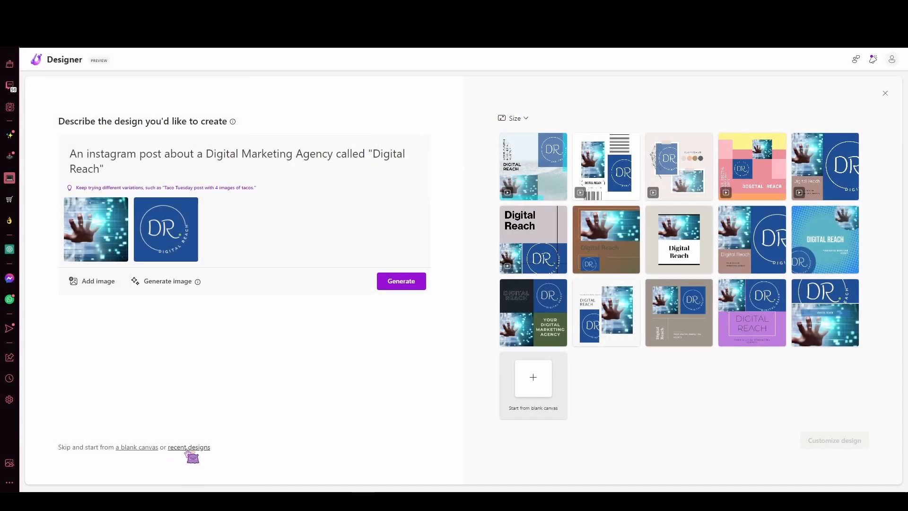
Step: View the list of recent designs and return to the design description page
click(189, 448)
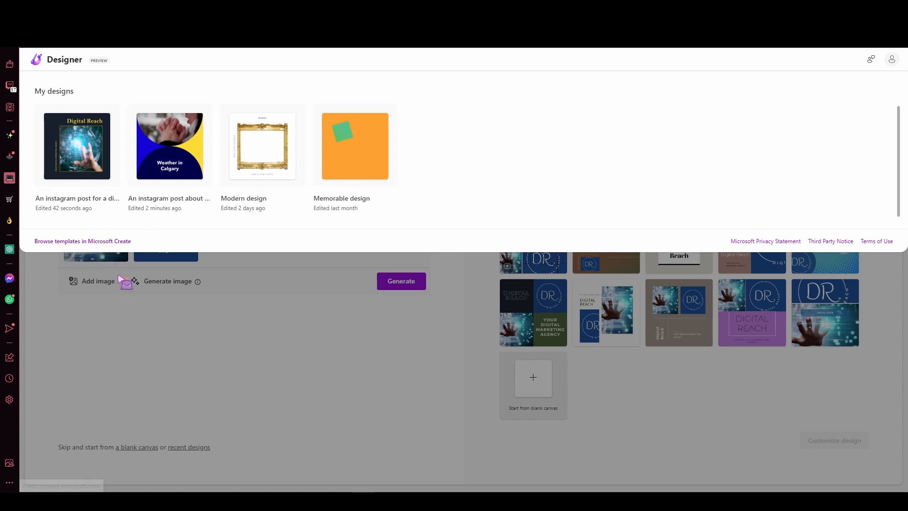
click(143, 369)
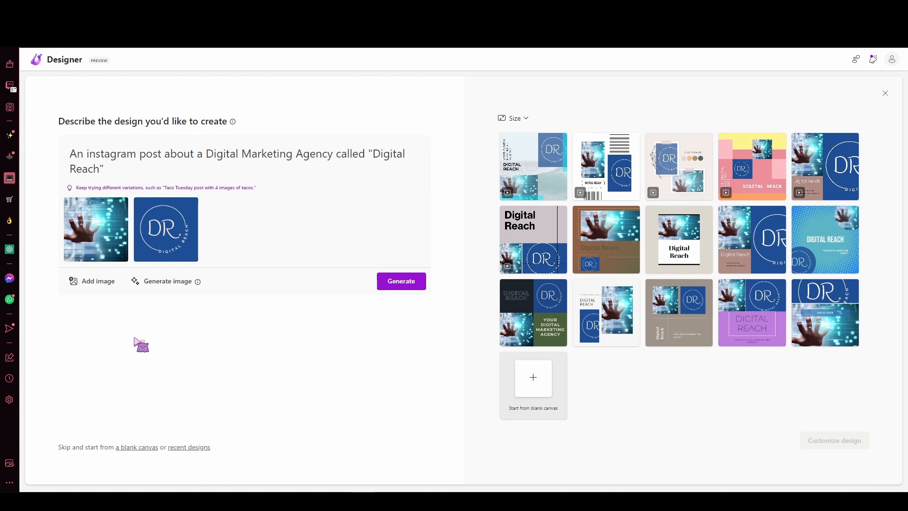
Step: Start from a blank canvas with a custom size of 1280 pixels wide and 720 pixels high
click(137, 447)
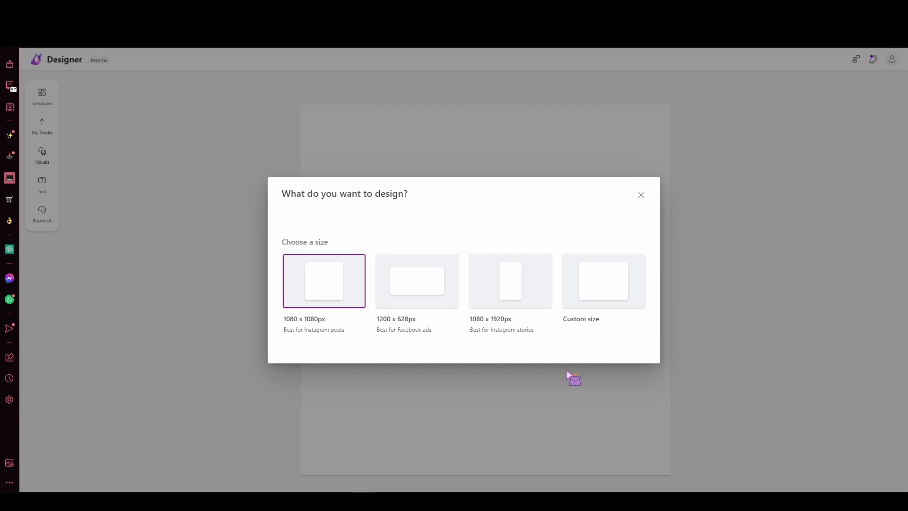
click(629, 289)
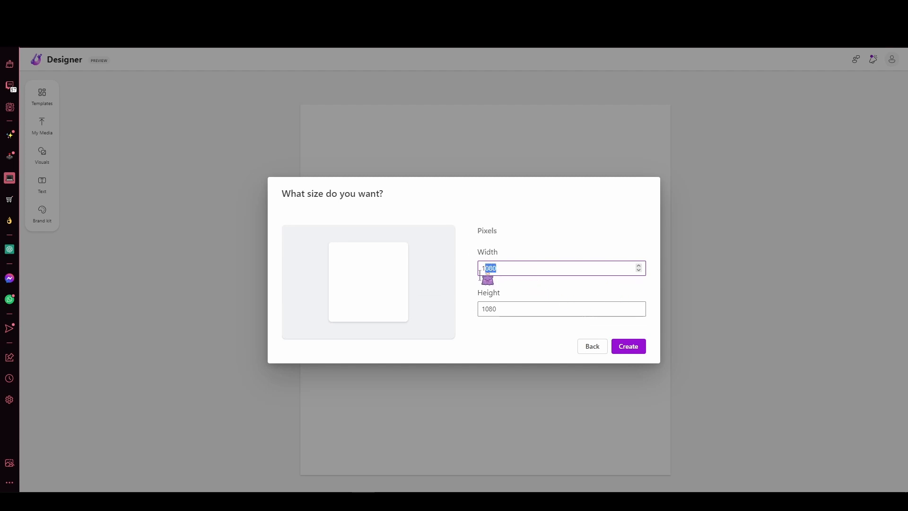
text(280)
click(503, 308)
drag(503, 308, 452, 312)
text(920)
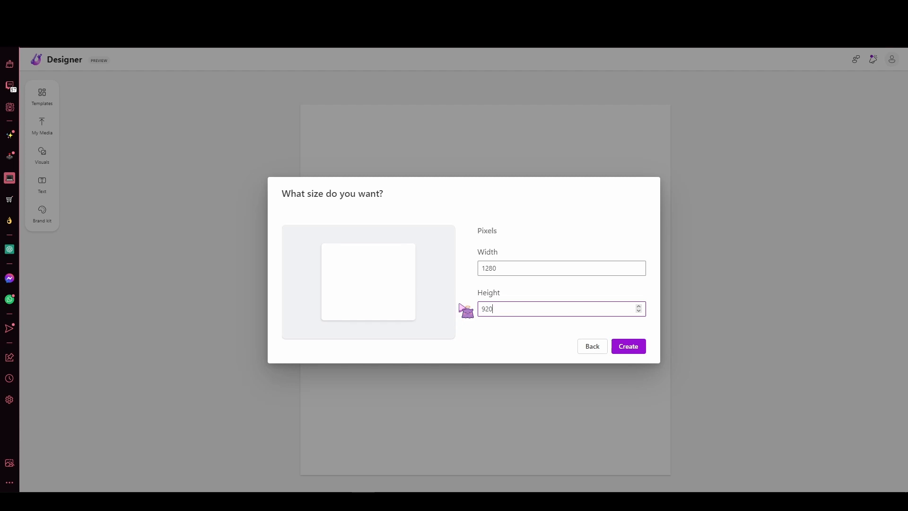
text(720)
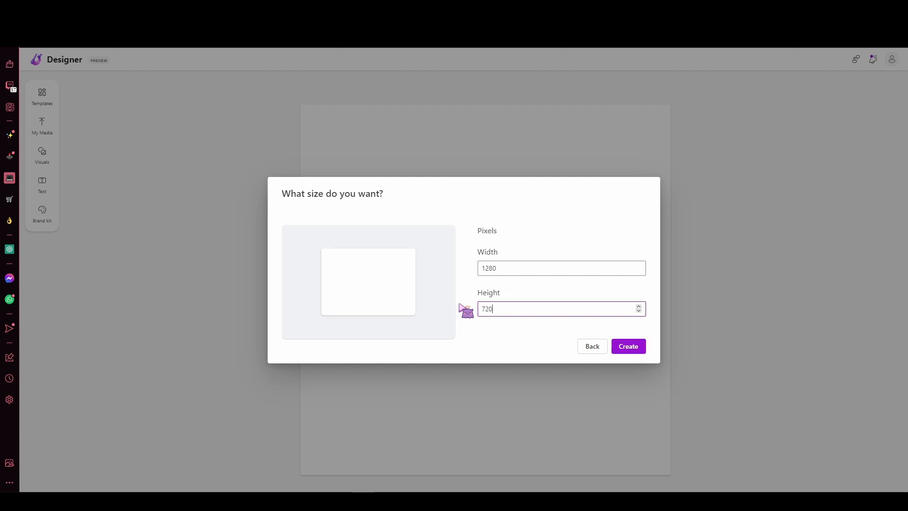
click(629, 349)
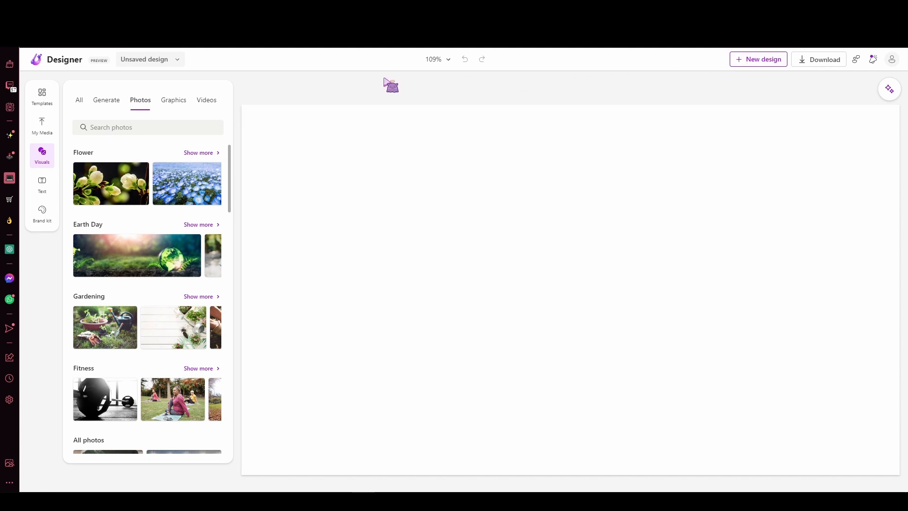
Step: Change the blank canvas background to black using the suggested color inspiration
click(159, 60)
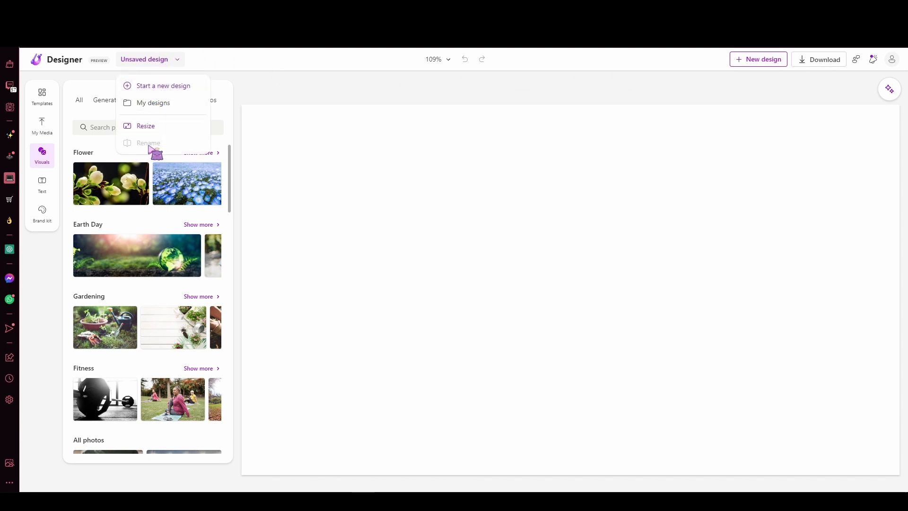
click(442, 201)
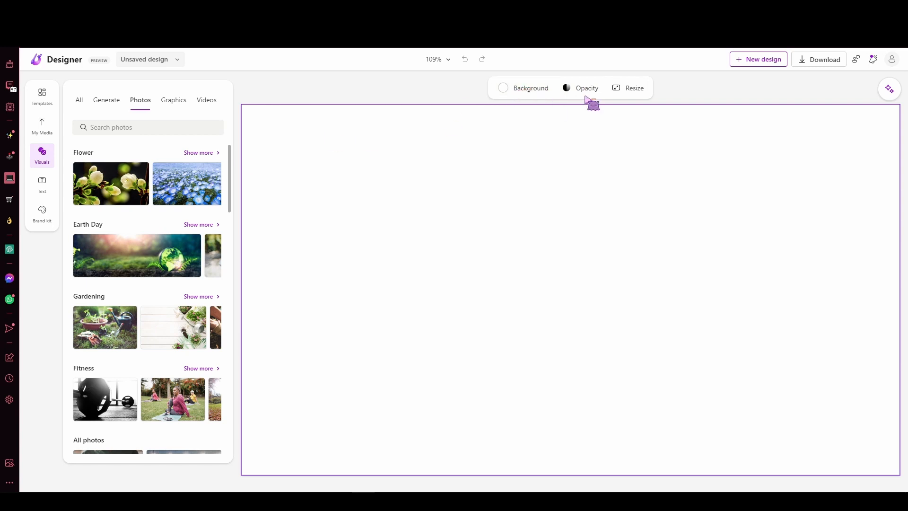
click(534, 91)
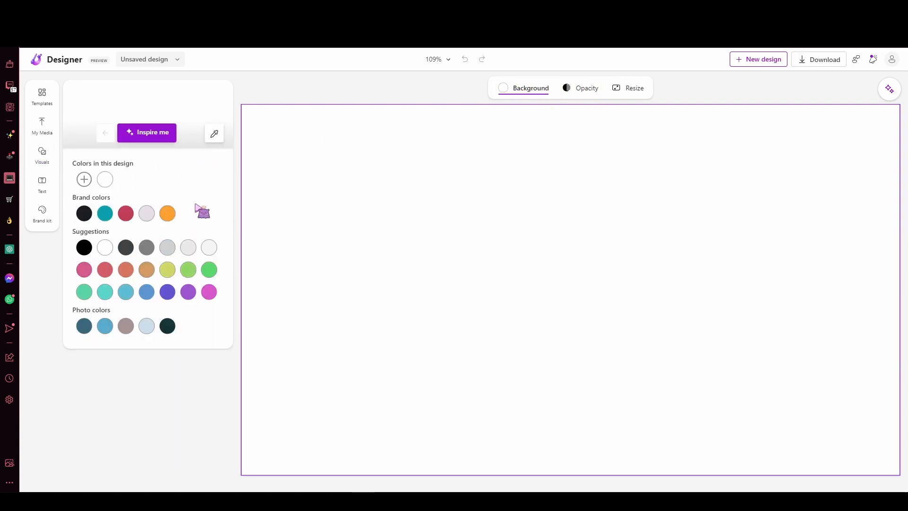
click(134, 134)
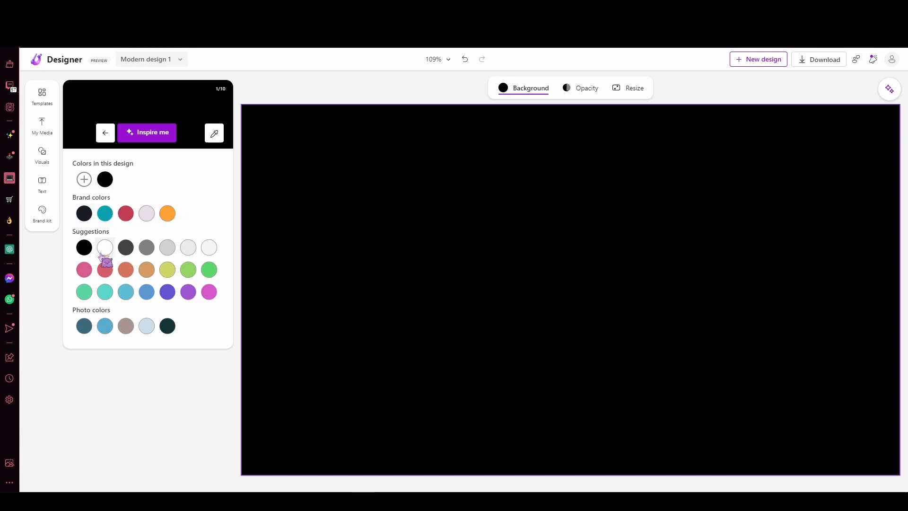
Step: Examine the canvas opacity setting and the full list of preset resize dimensions, and close the resize dialog without changing the size
click(582, 88)
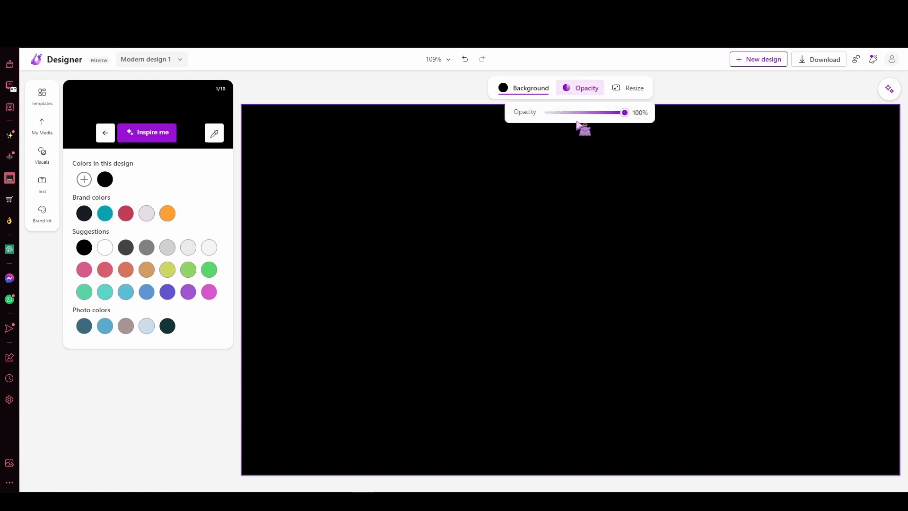
click(632, 90)
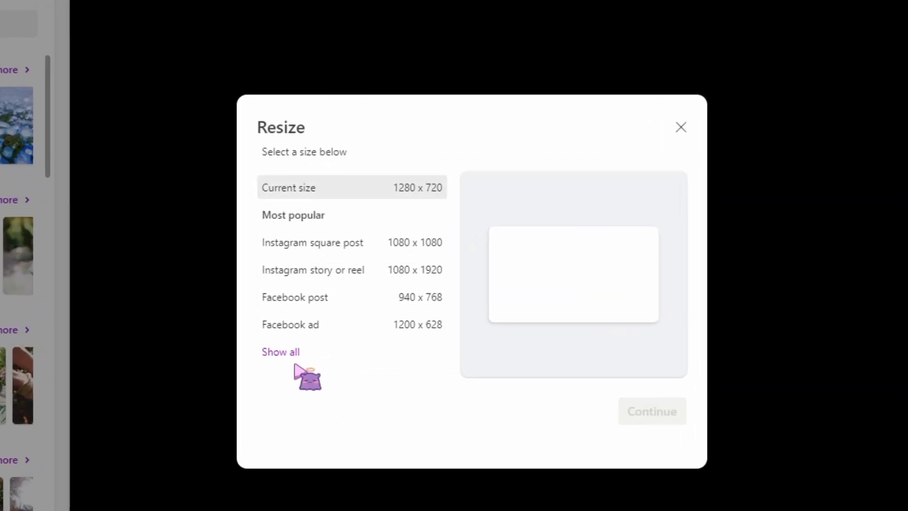
click(283, 353)
scroll(320, 244, down, 7)
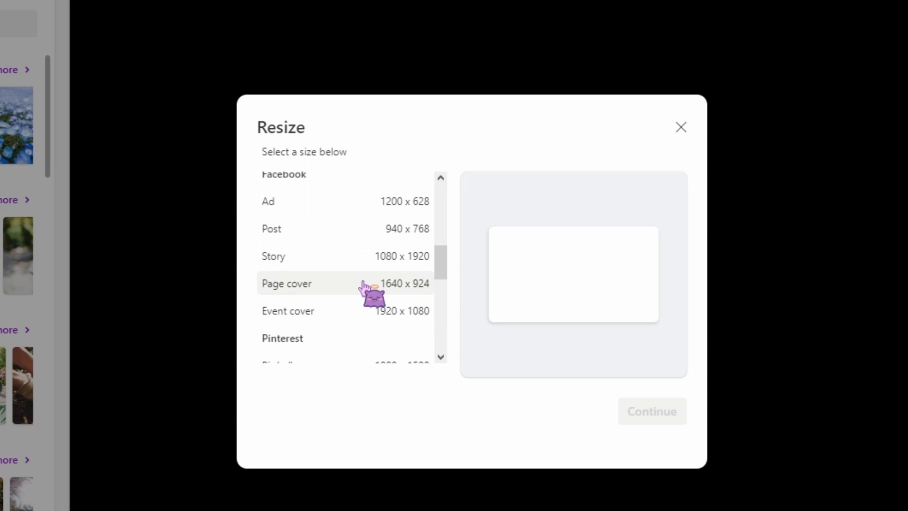
scroll(426, 268, up, 2)
drag(439, 260, 446, 326)
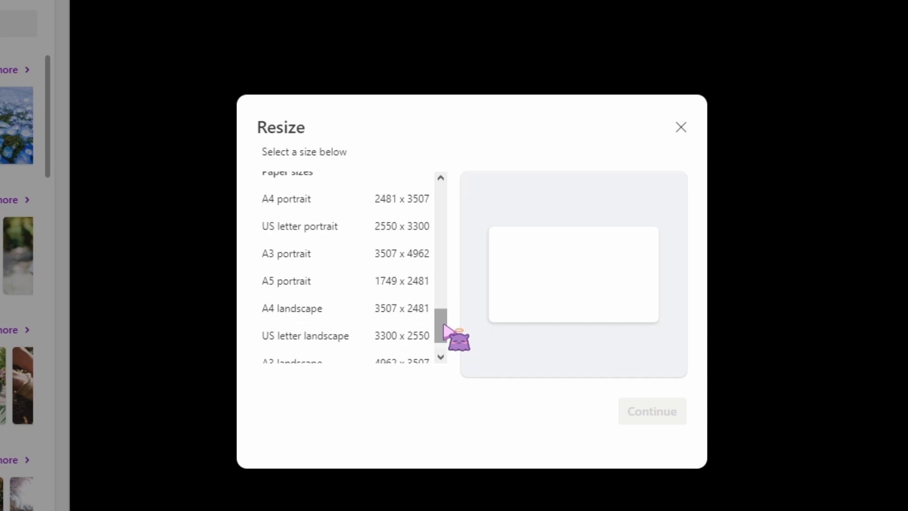
scroll(450, 334, down, 1)
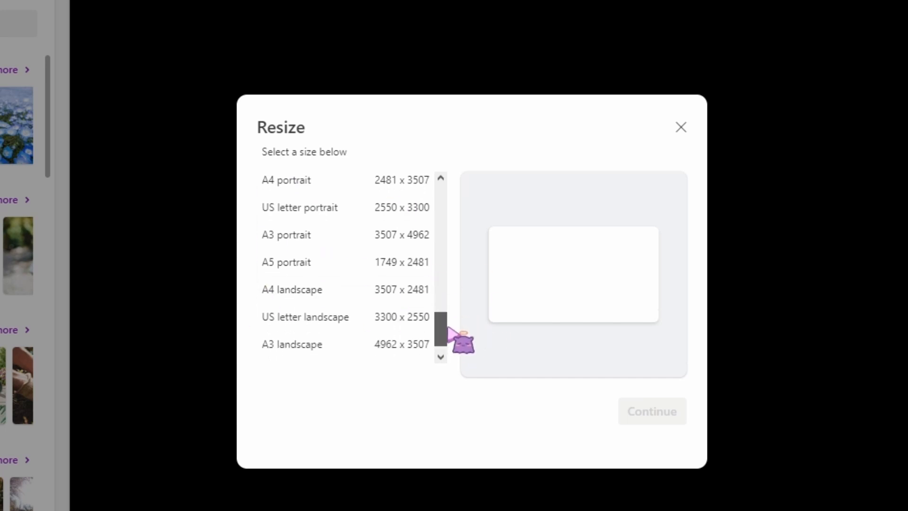
drag(447, 334, 467, 191)
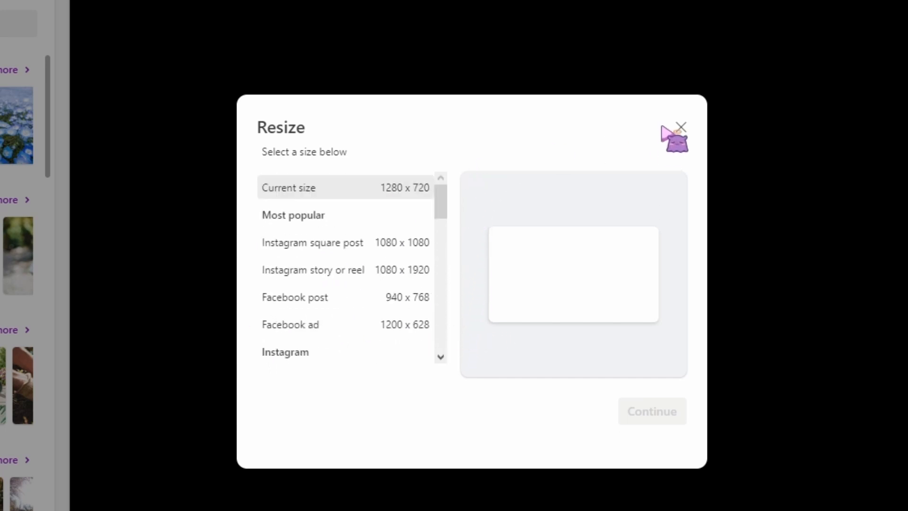
click(681, 127)
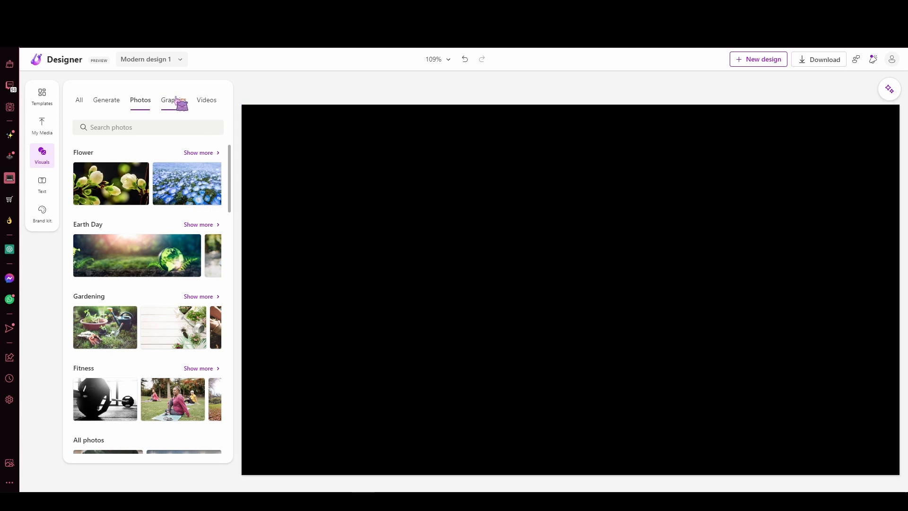
Step: Browse the graphics library, including frames, organic shapes and icon collections
click(173, 100)
scroll(163, 246, down, 3)
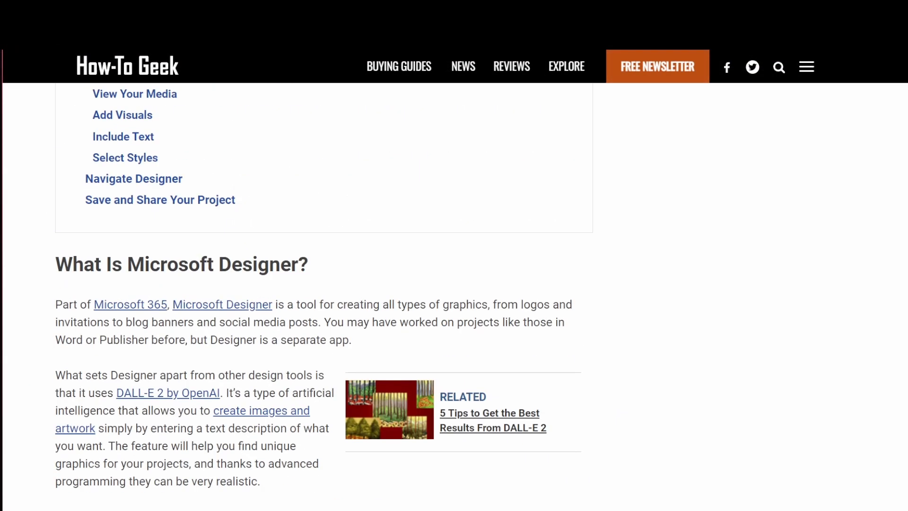
scroll(324, 279, down, 14)
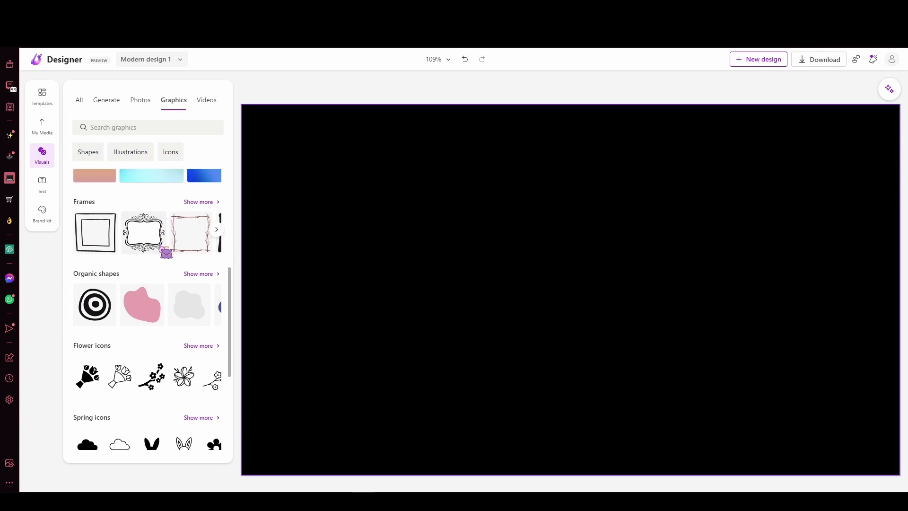
scroll(160, 244, down, 2)
Step: Set the canvas background color to white
click(355, 194)
click(523, 88)
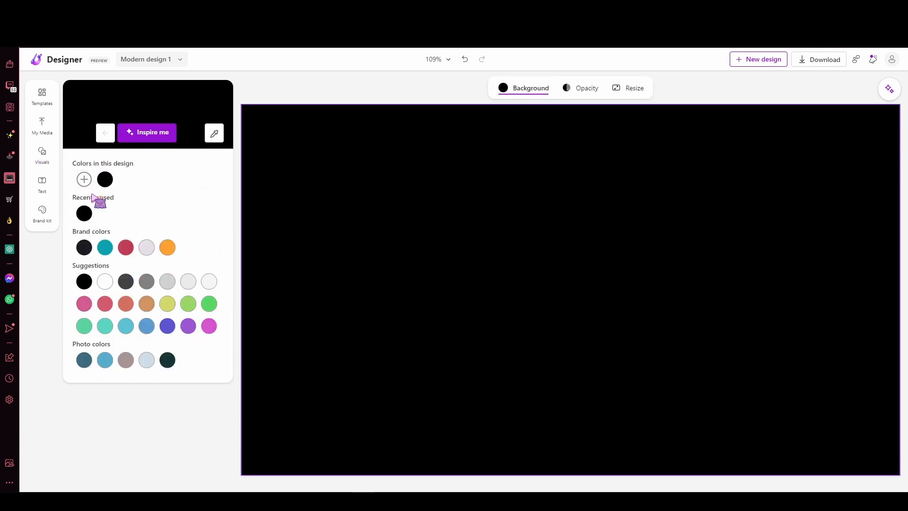
click(105, 281)
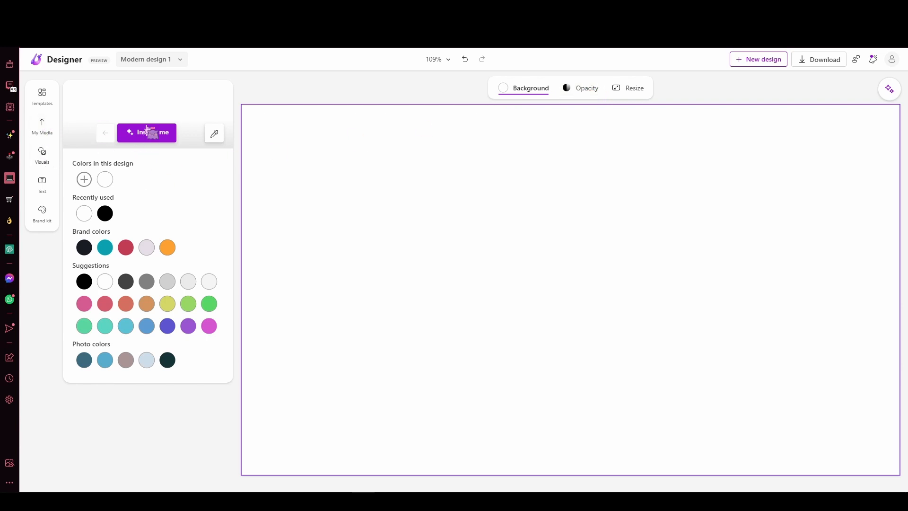
Step: Apply the Happy Ramadan crescent moon template, and replace it with the tall blue Happy Earth Hour template
click(44, 97)
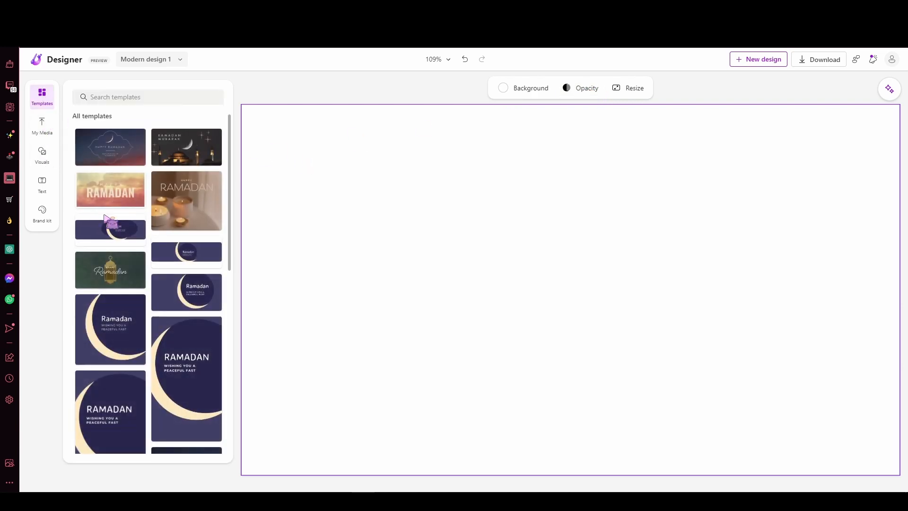
click(113, 156)
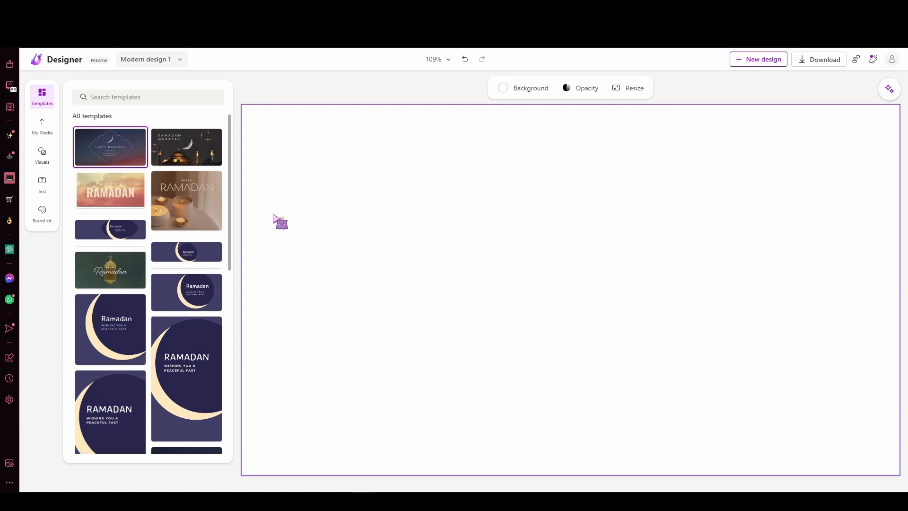
scroll(110, 220, down, 4)
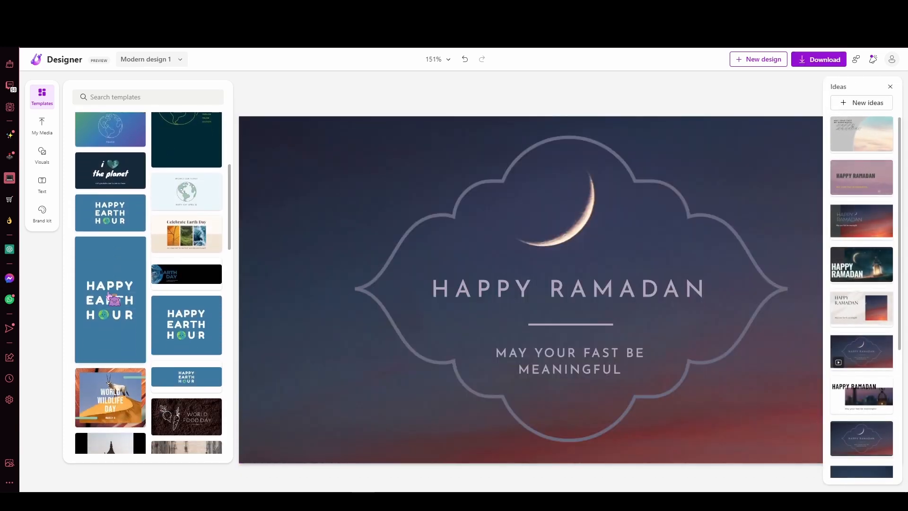
click(110, 293)
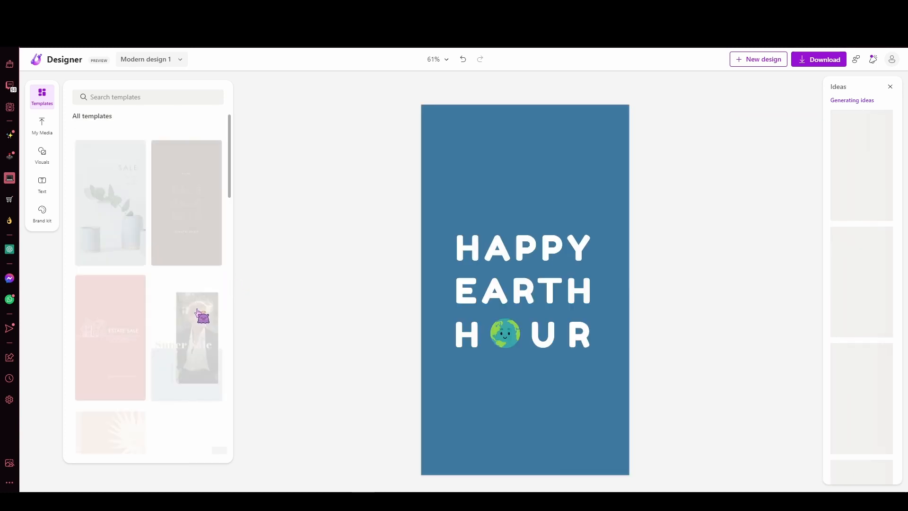
Step: View the list of saved designs, dismissing the sharing tip, and open the resize options for the current design
click(178, 60)
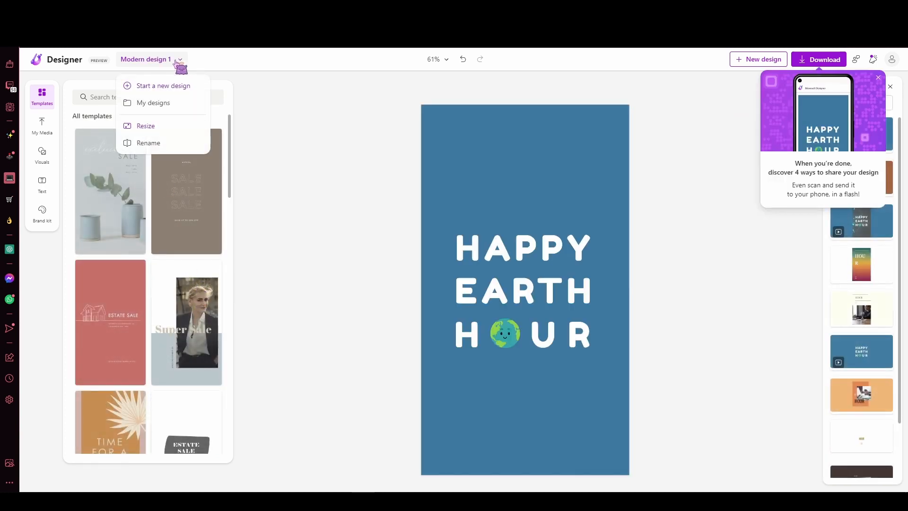
click(156, 103)
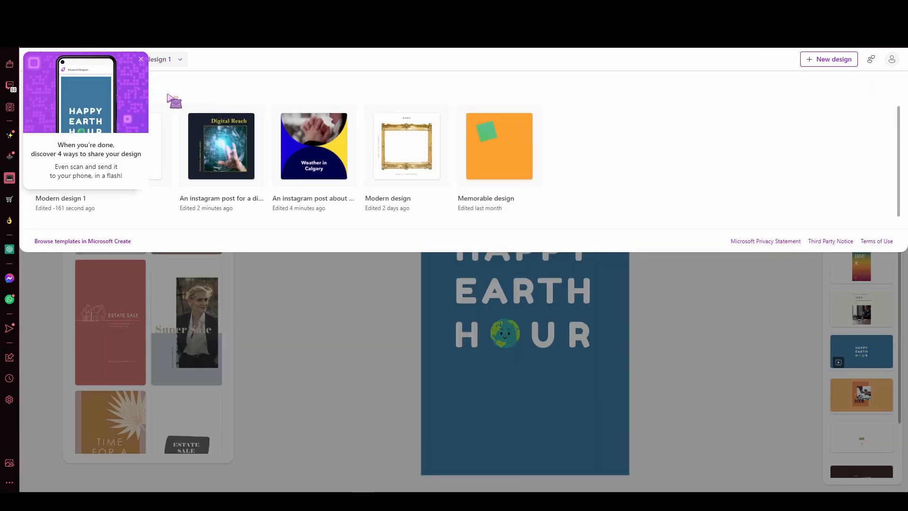
click(141, 59)
click(149, 59)
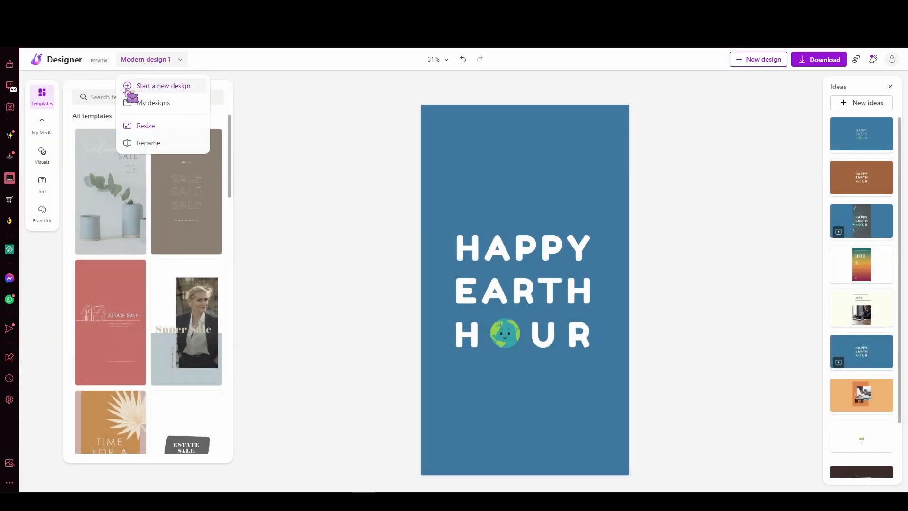
click(156, 126)
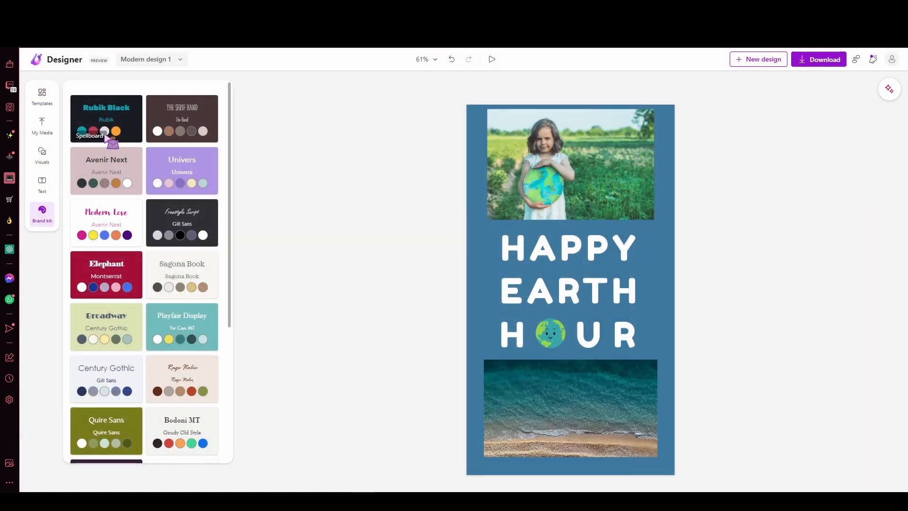
Step: Restyle the Happy Earth Hour design from the brand kit with the Avenir Next style, and replace that with The Serif Hand style
scroll(215, 205, down, 5)
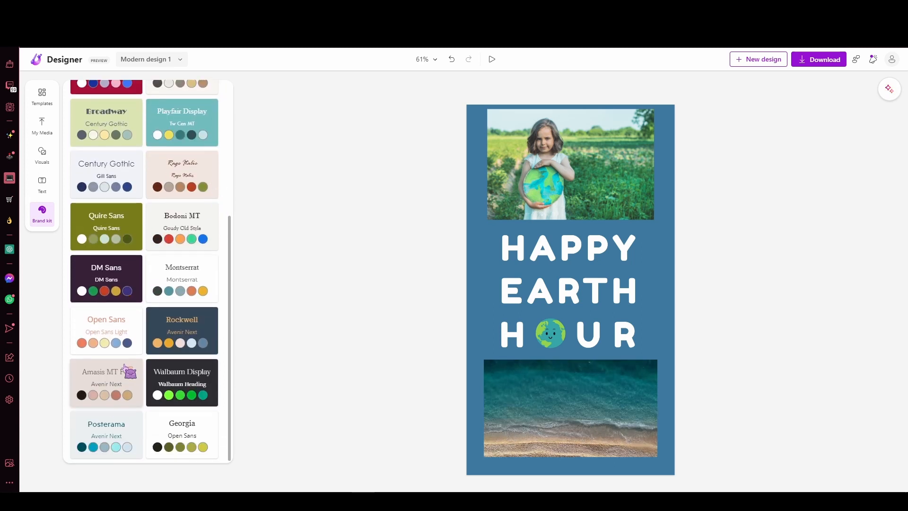
scroll(203, 280, up, 5)
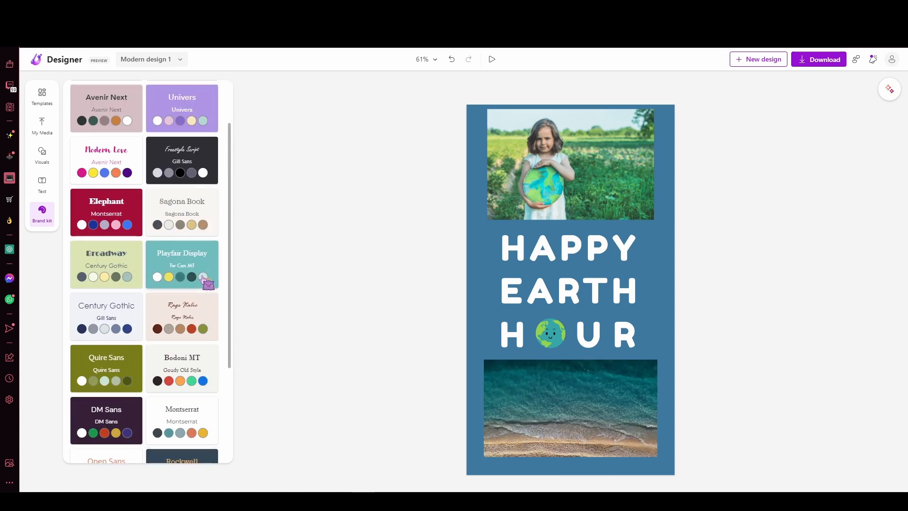
click(113, 150)
mouse_move(120, 158)
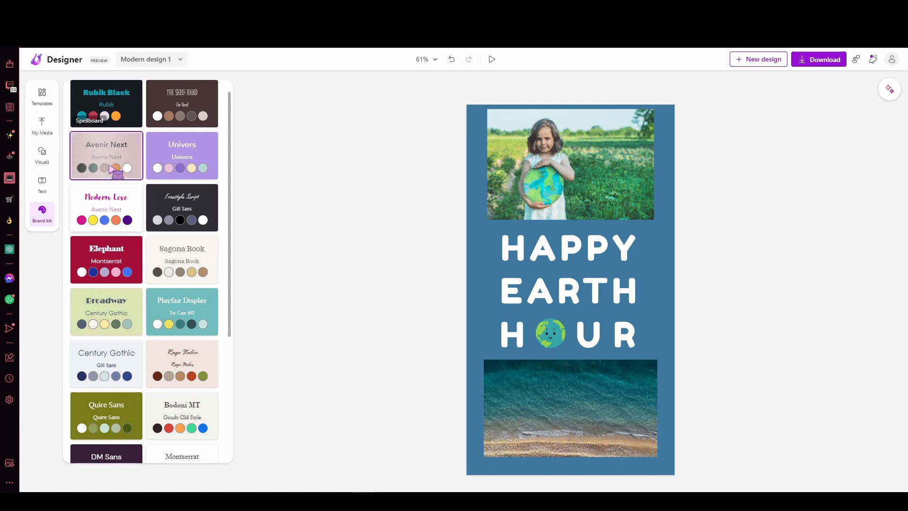
click(122, 160)
scroll(192, 213, up, 1)
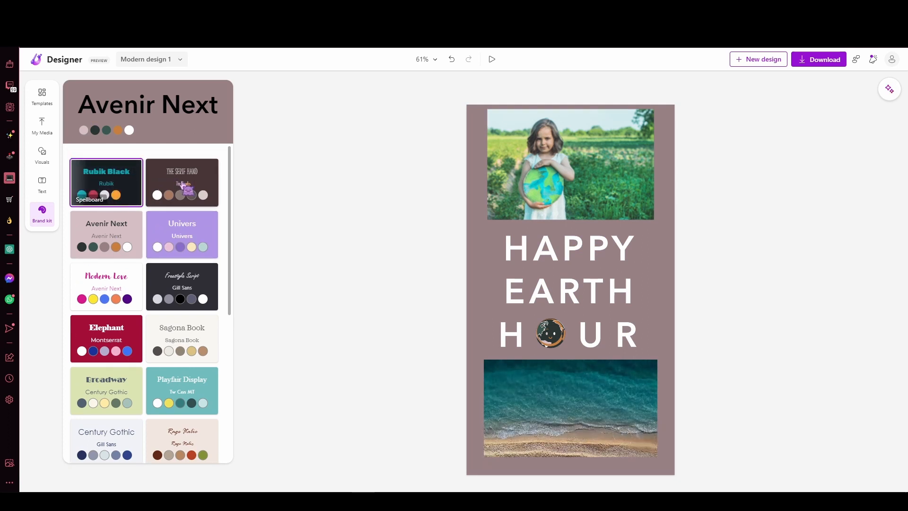
click(182, 185)
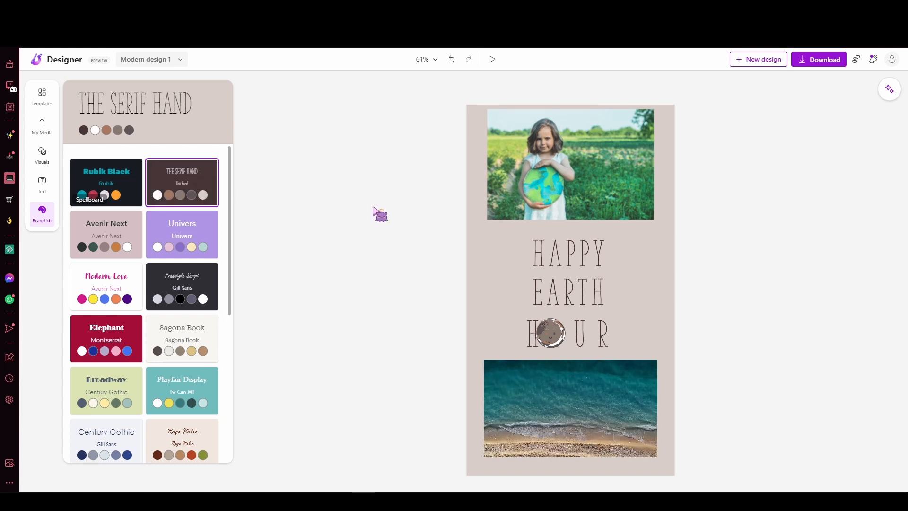
Step: Try to apply the pink and purple "Sale 50% Off" template to the design
click(38, 101)
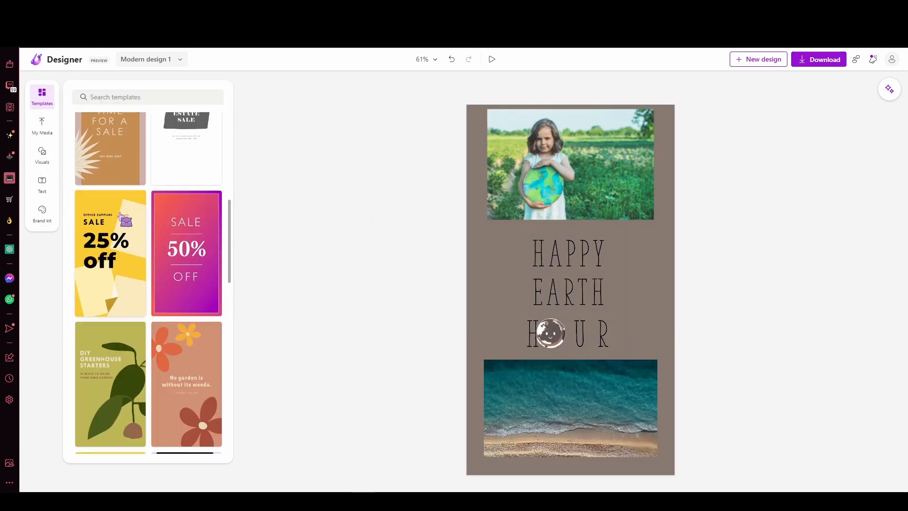
click(203, 277)
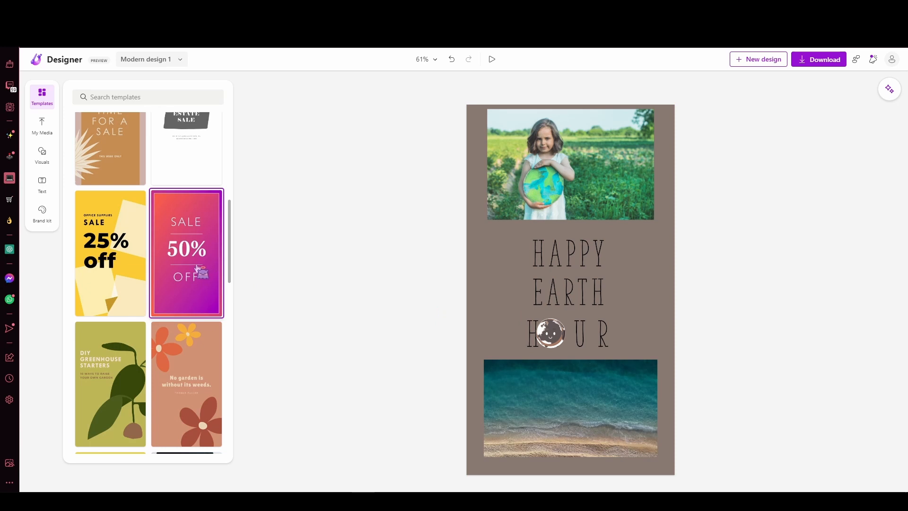
scroll(198, 270, up, 7)
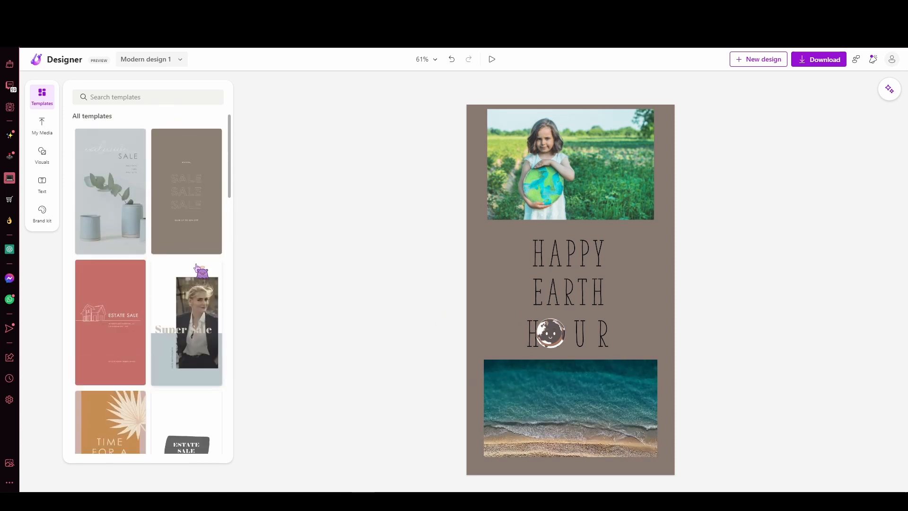
Step: Select all elements of the Happy Earth Hour design and browse the color choices and suggested fonts
drag(442, 85, 694, 479)
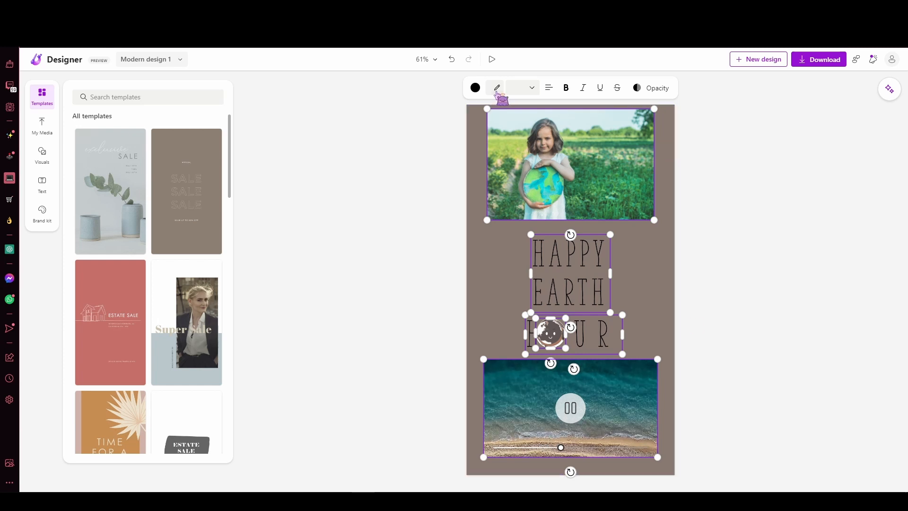
click(476, 89)
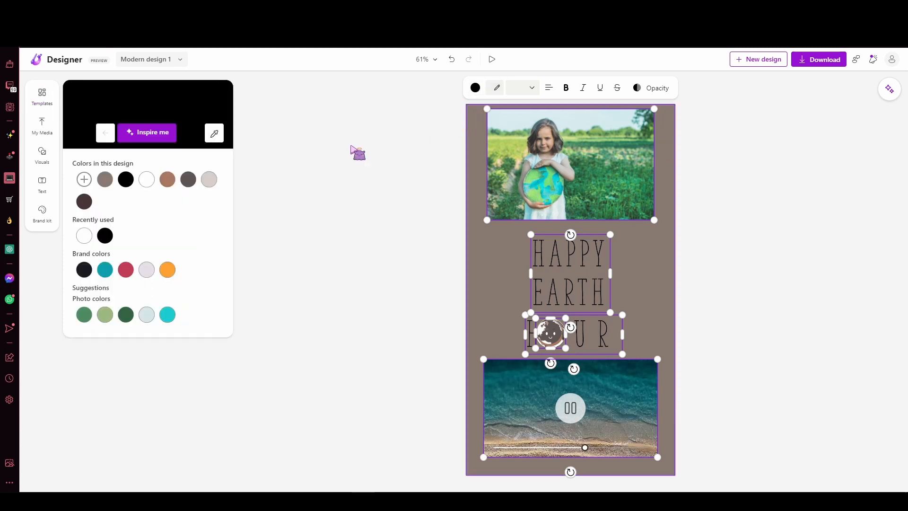
click(496, 88)
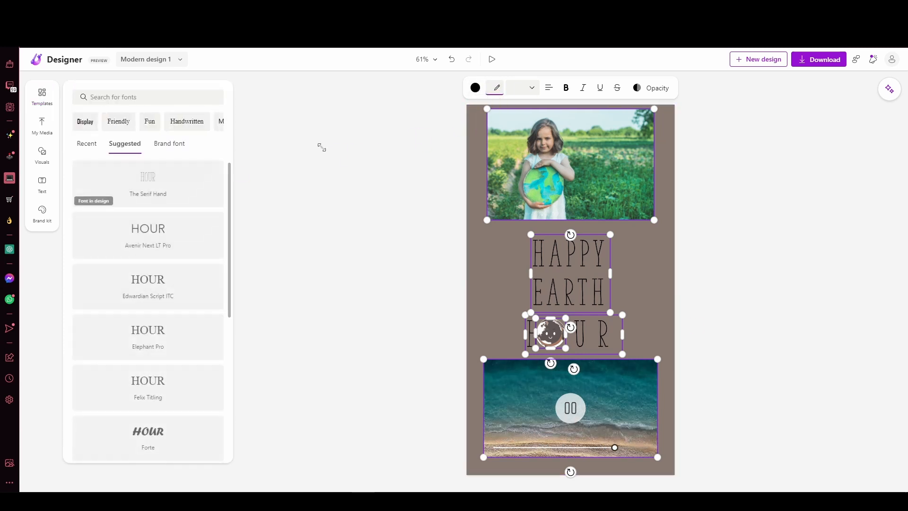
scroll(158, 199, down, 3)
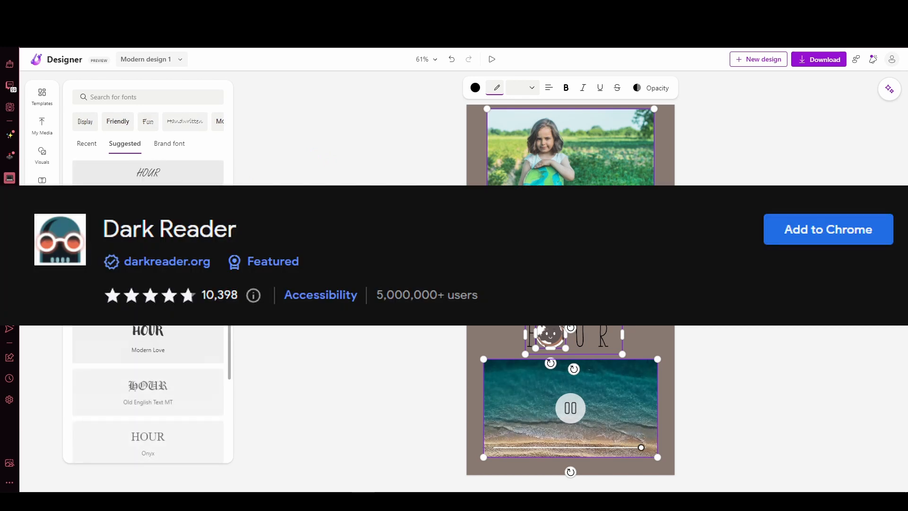
Step: View the brand and recent fonts for the selected Happy Earth Hour text, try a much smaller font size, and undo it
click(169, 144)
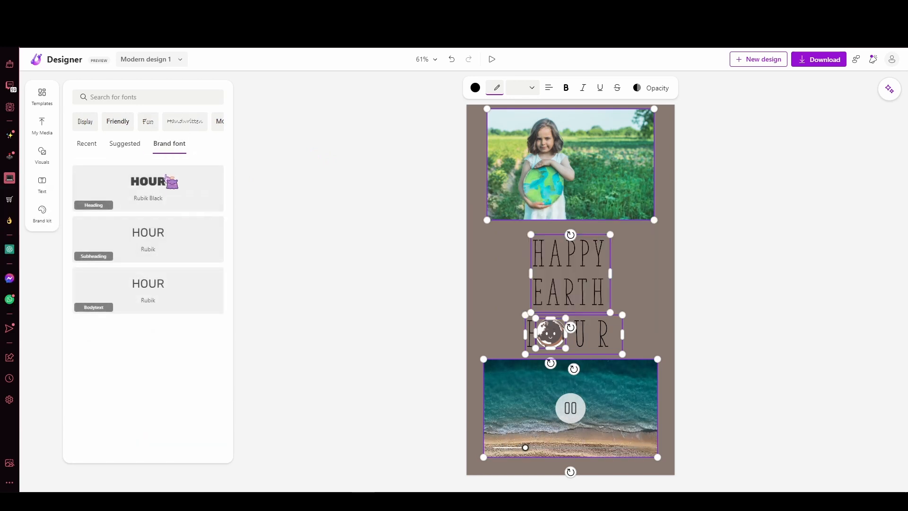
click(101, 149)
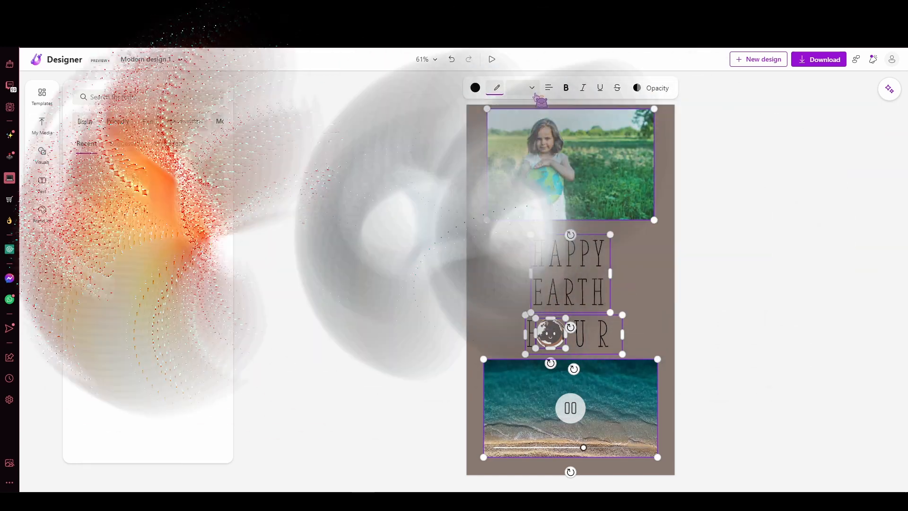
click(532, 87)
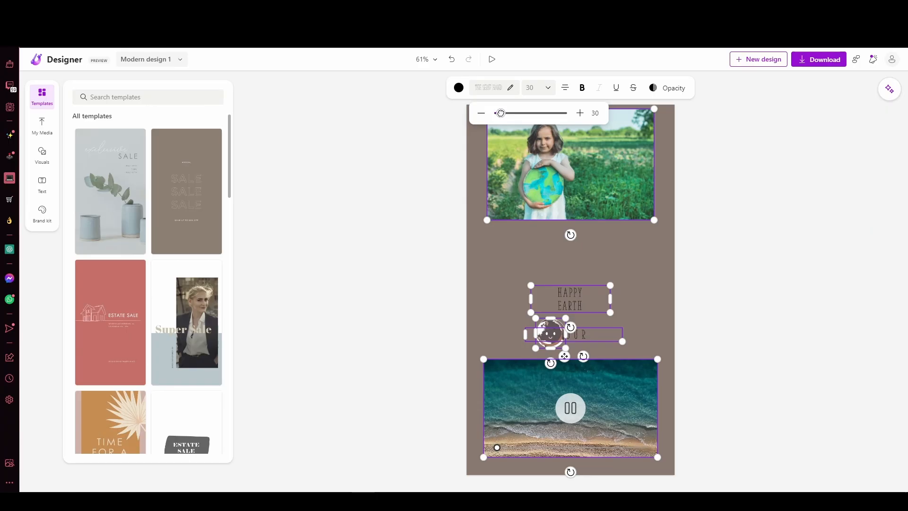
click(481, 113)
click(423, 166)
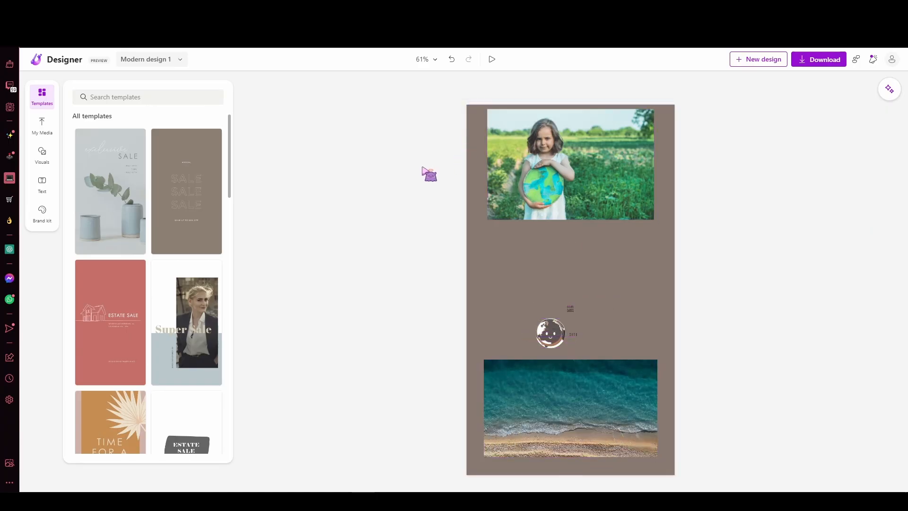
key(ctrl+z)
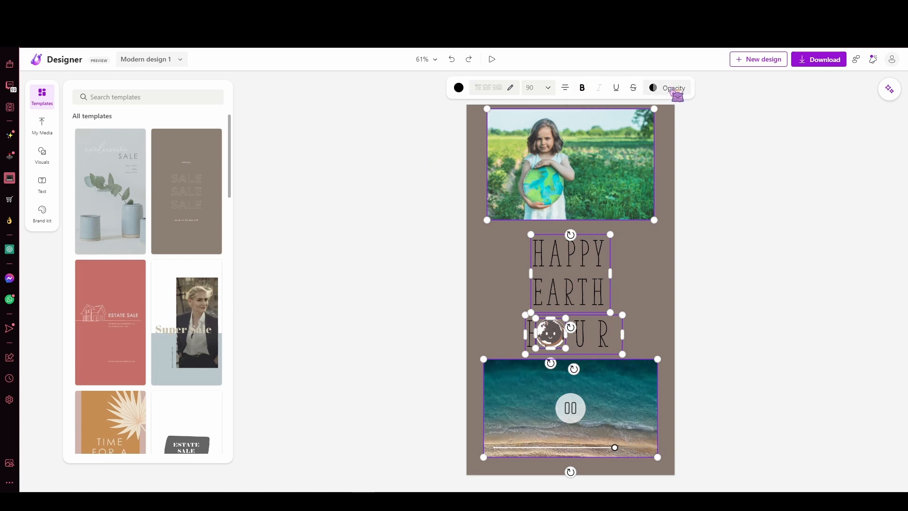
Step: Select the photo of the girl holding the globe and review its effects, filters, and copy, flip and position options
click(339, 217)
click(620, 157)
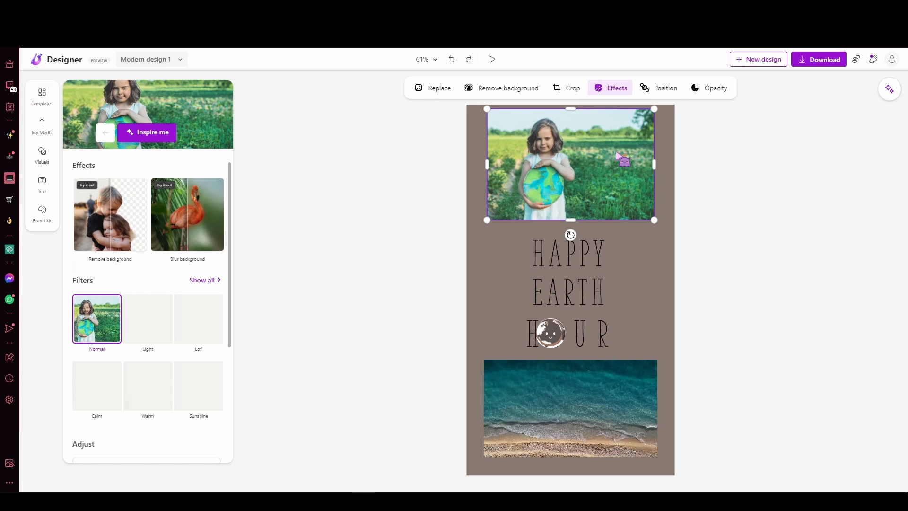
right_click(574, 138)
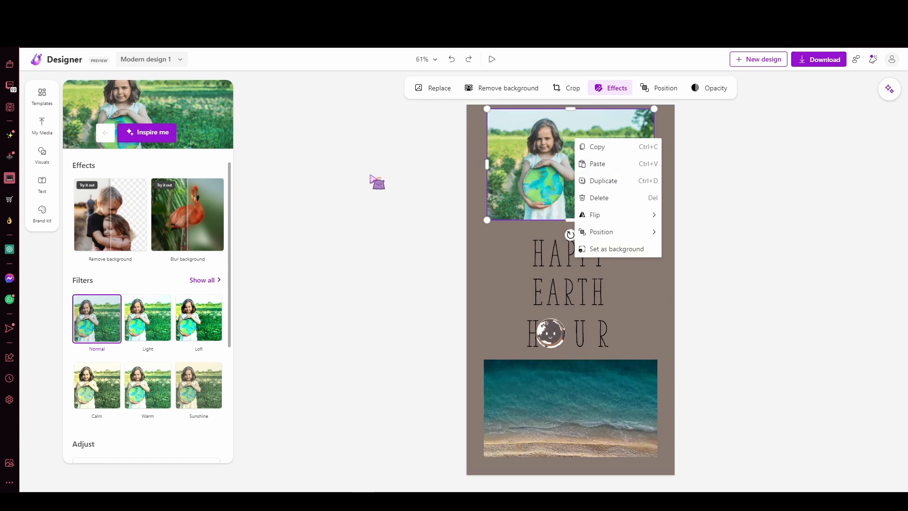
click(378, 182)
right_click(567, 151)
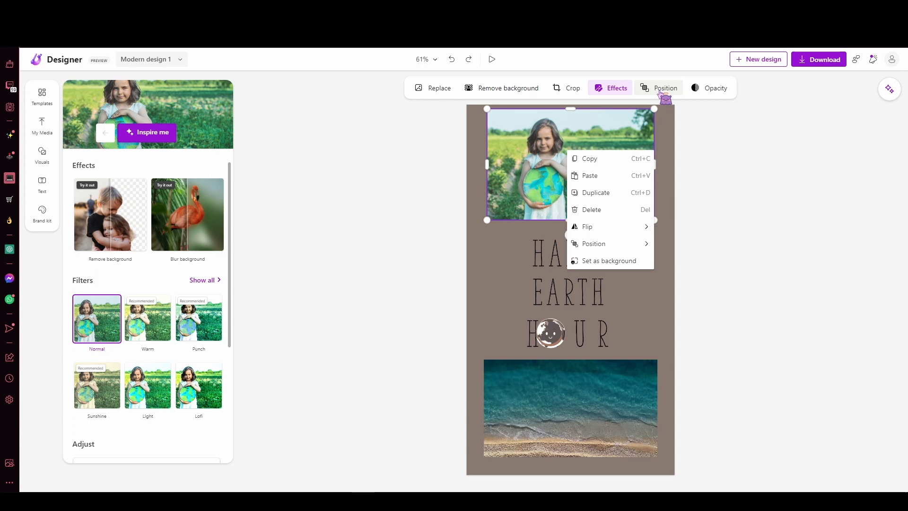
click(437, 157)
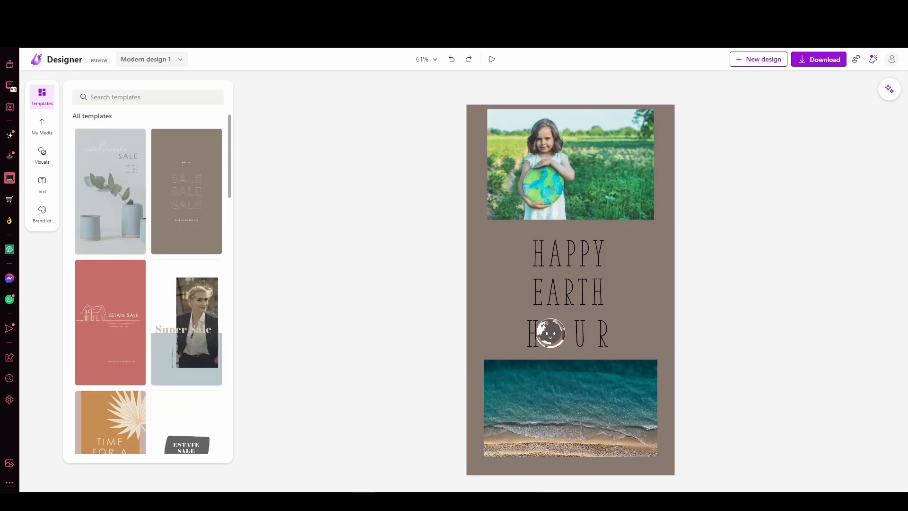
Step: Set the design's download file type to MP4 (Recommended) and copy its video URL to the clipboard
click(821, 63)
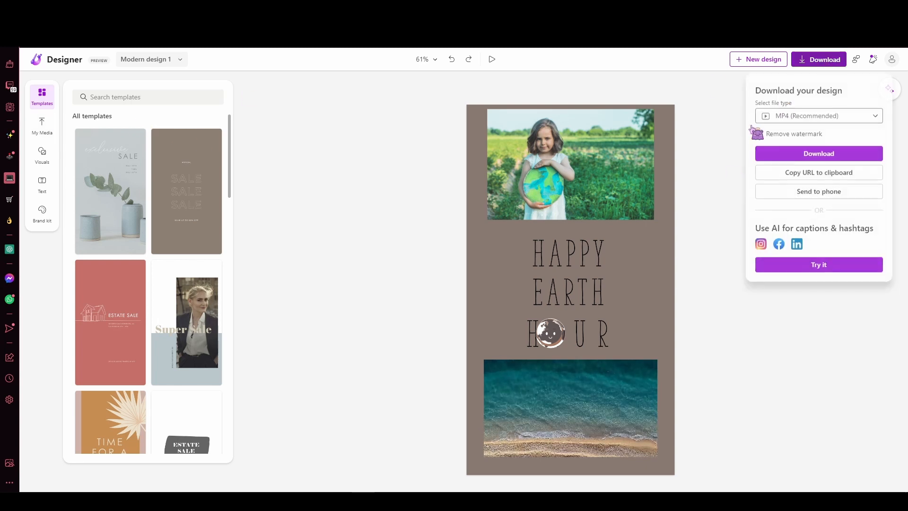
click(843, 118)
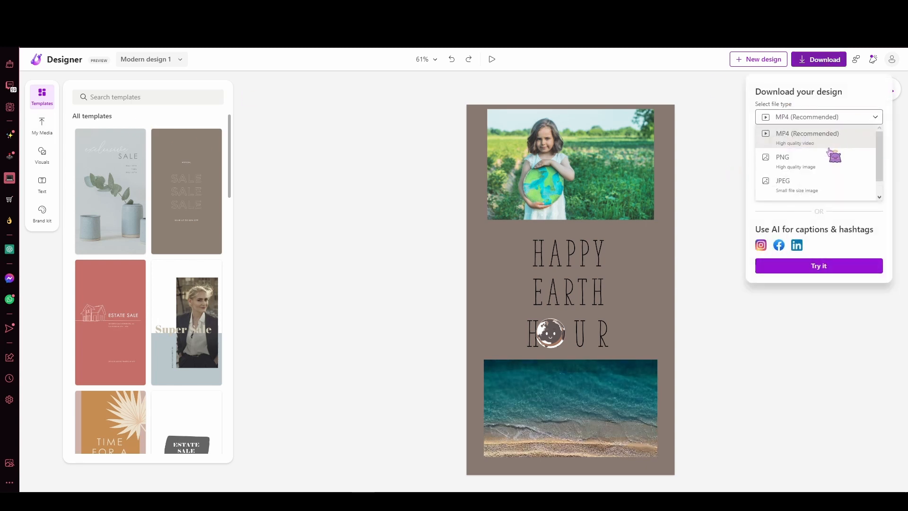
scroll(850, 163, down, 2)
scroll(832, 165, up, 2)
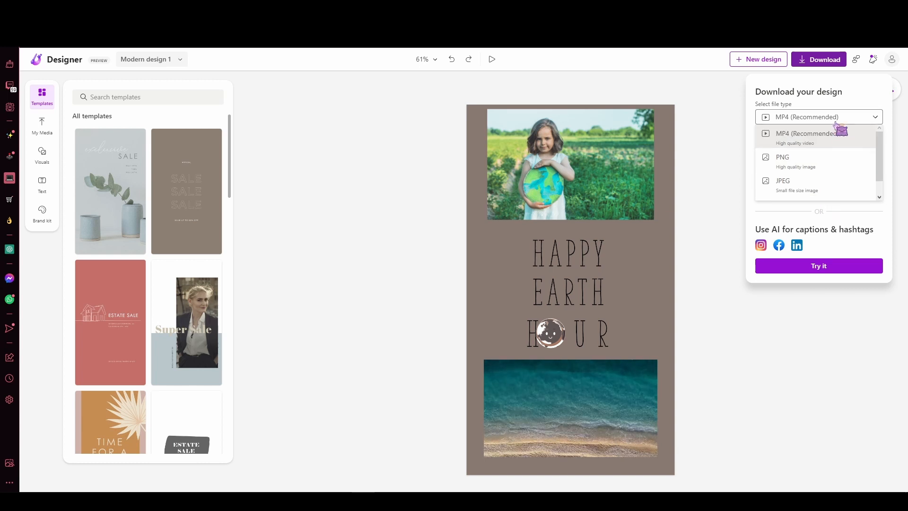
click(832, 132)
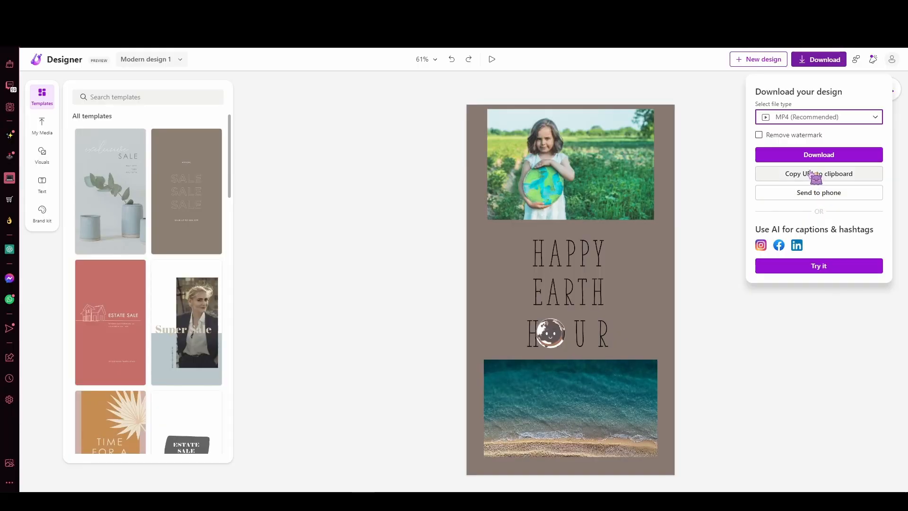
click(812, 173)
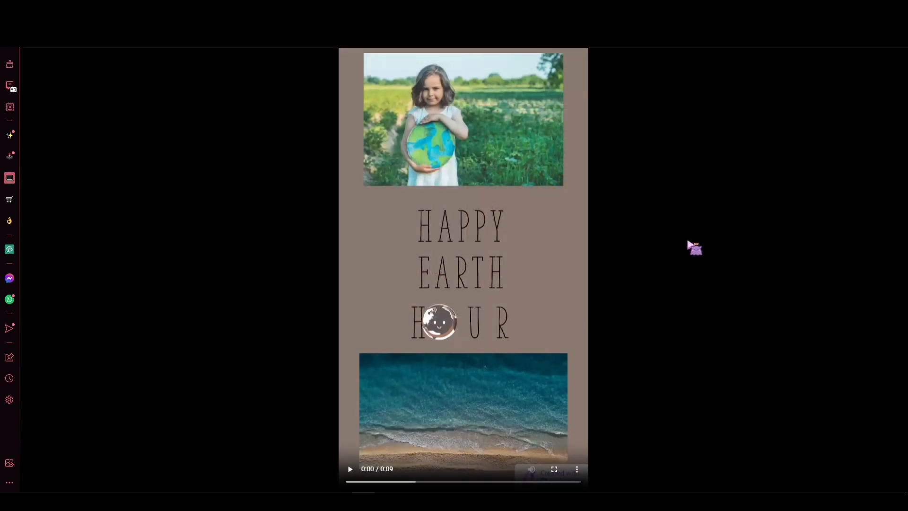
Step: Play the shared Happy Earth Hour video, dismiss the copied-link dialog, and return to the download options
click(350, 468)
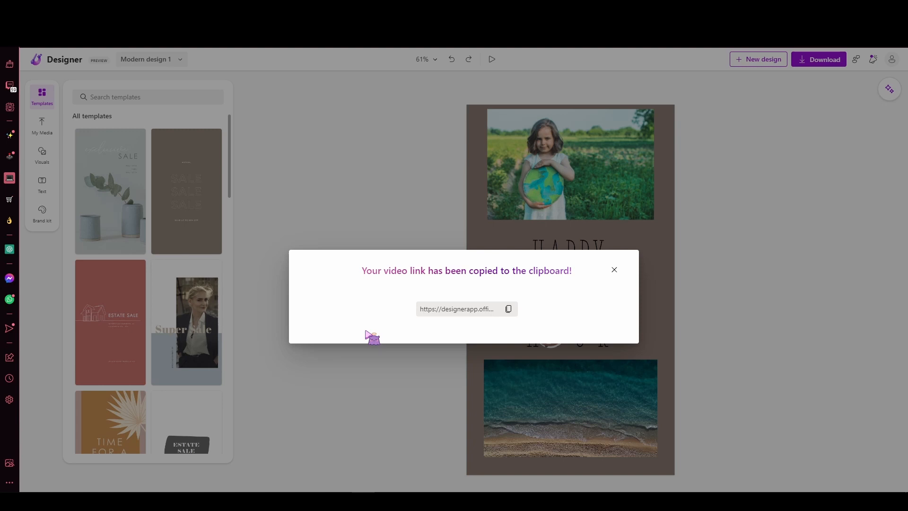
click(615, 270)
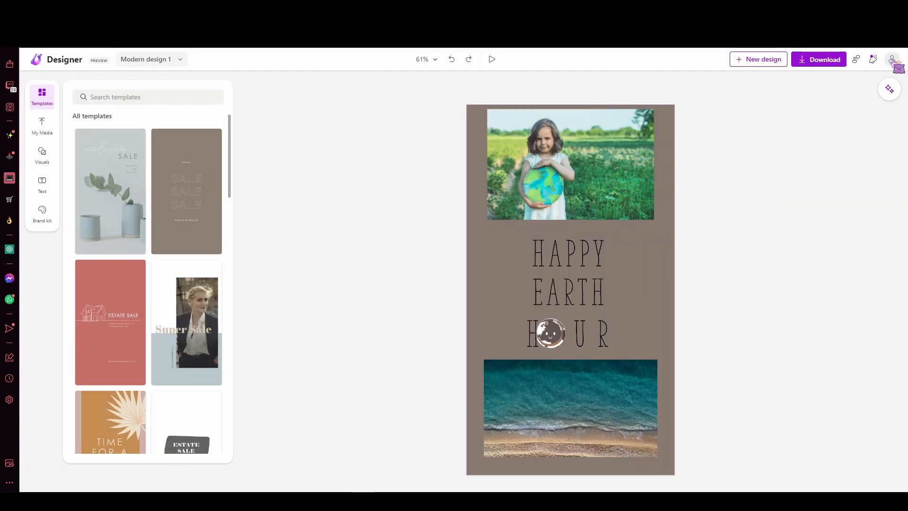
click(824, 60)
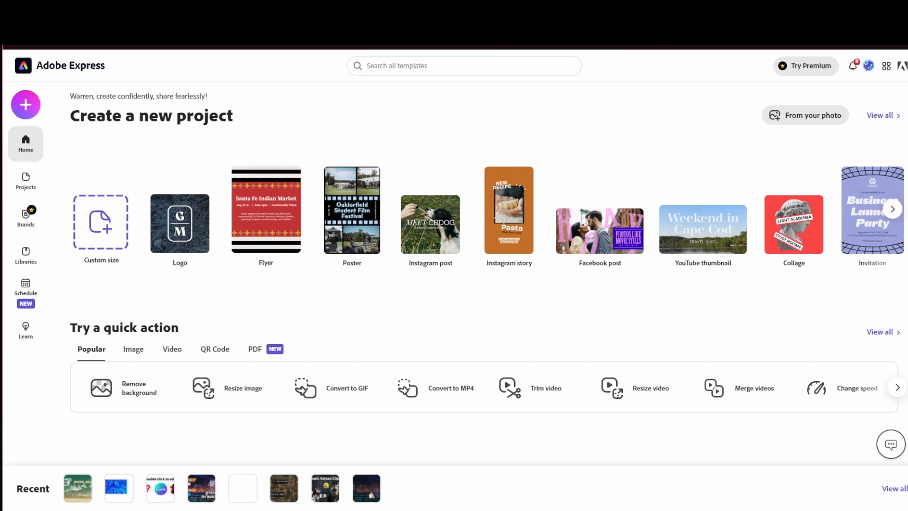
Step: Switch to Adobe Express and look through the new project types and the Image, Video, QR Code and PDF quick actions
click(892, 208)
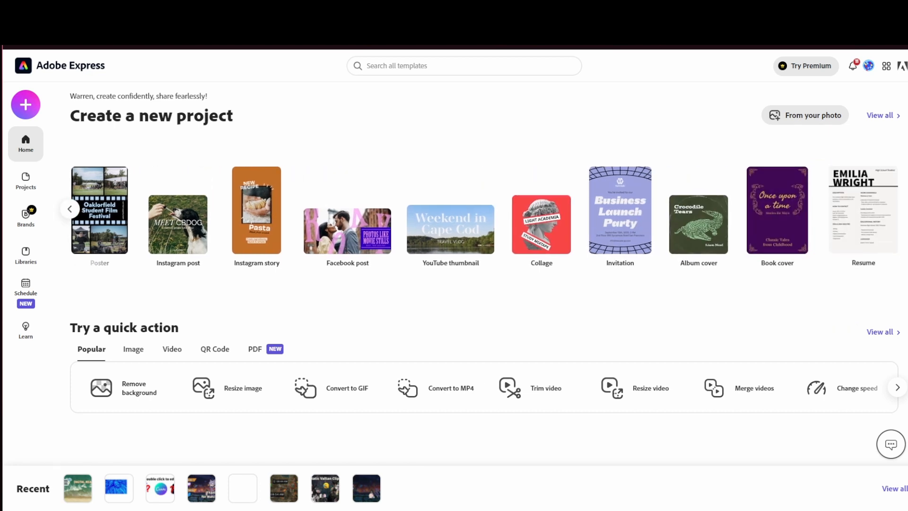
scroll(863, 209, down, 3)
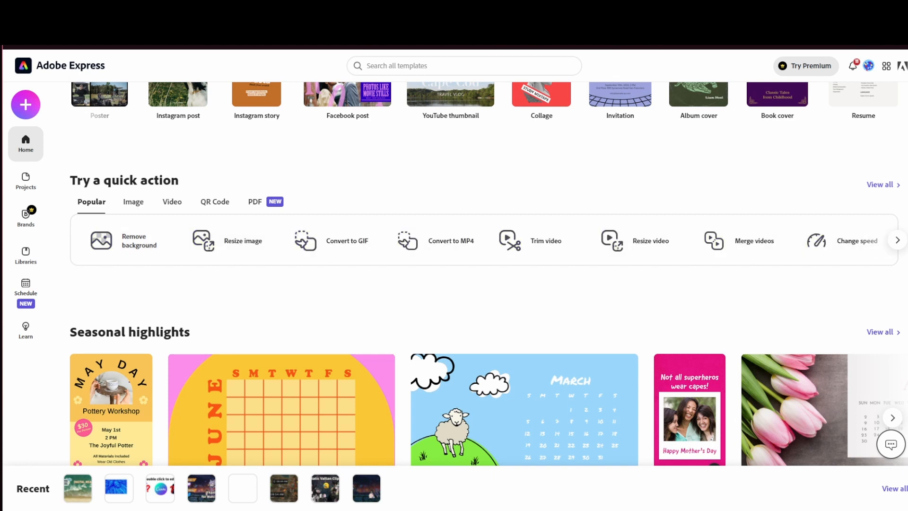
click(134, 202)
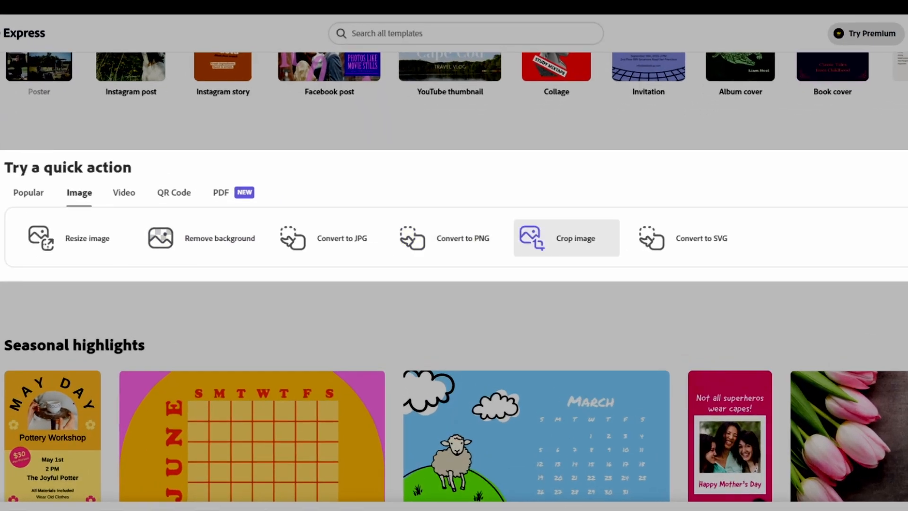
click(171, 201)
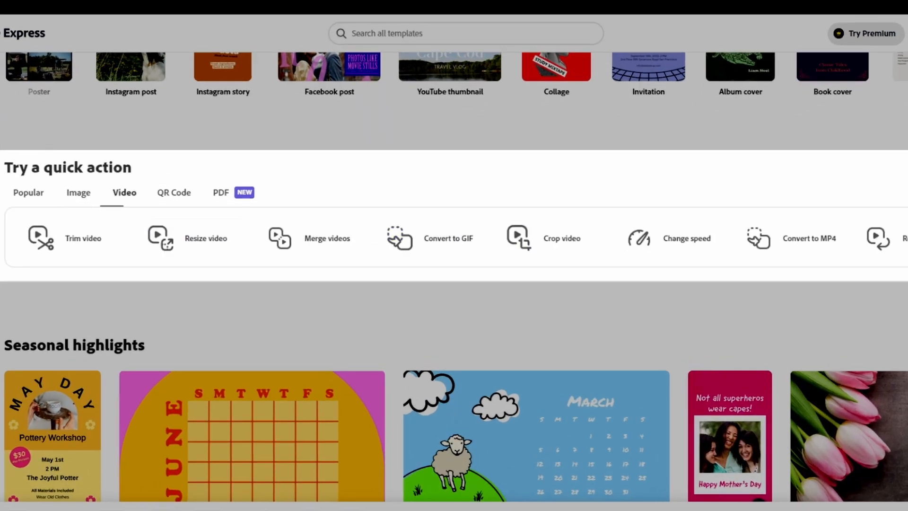
click(175, 192)
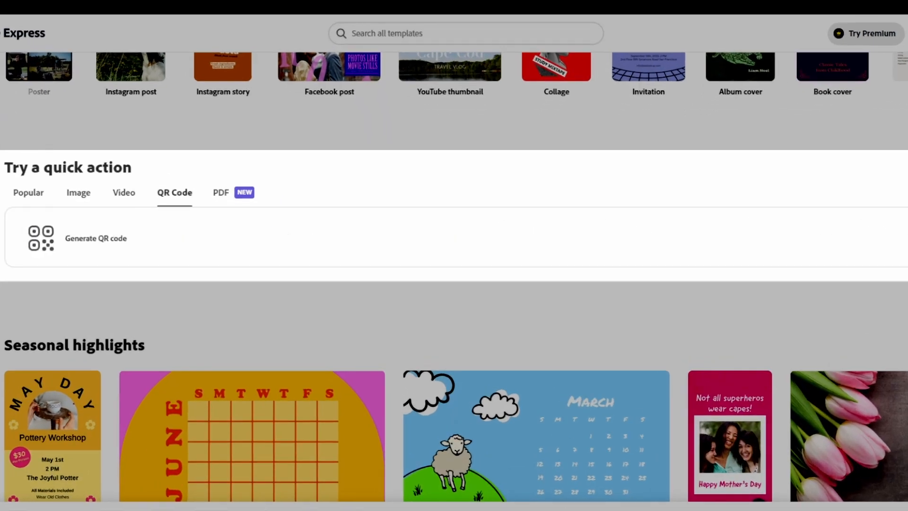
click(221, 192)
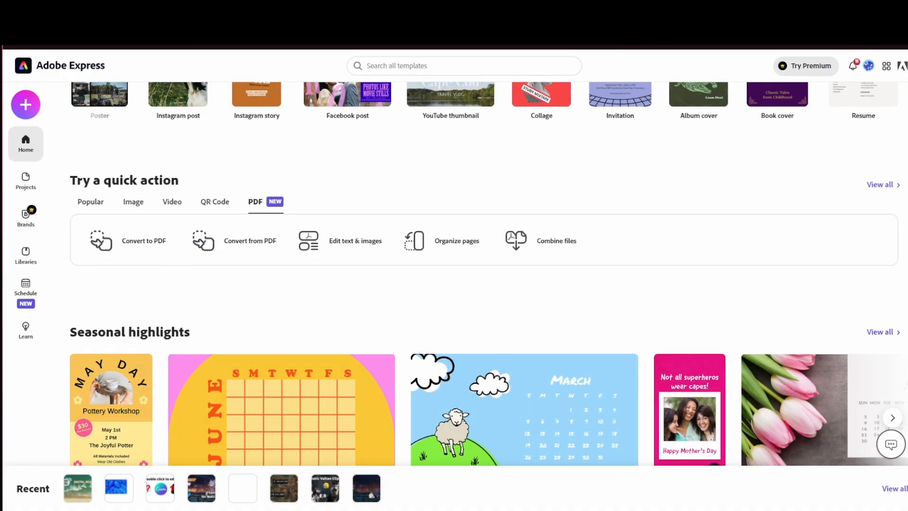
Step: Look over the home page's templates, included apps, Discover the latest section and recent projects
scroll(489, 274, down, 10)
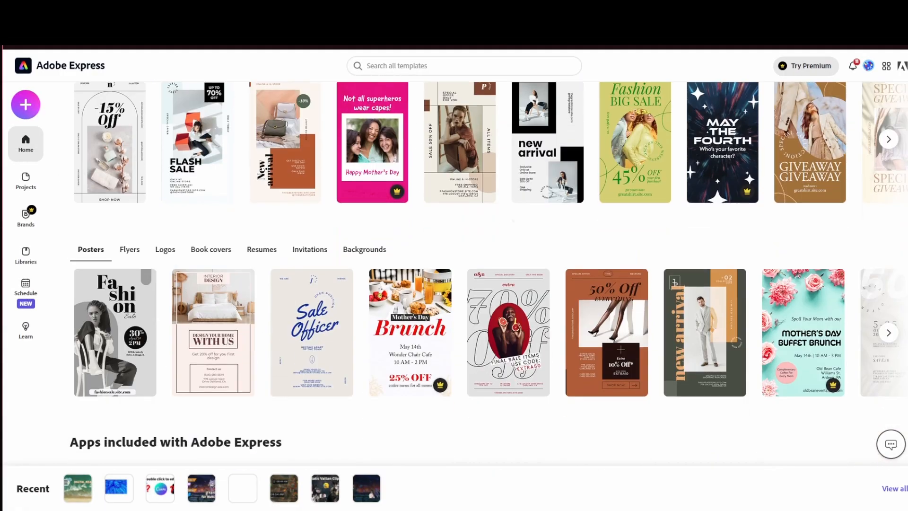
scroll(454, 274, down, 5)
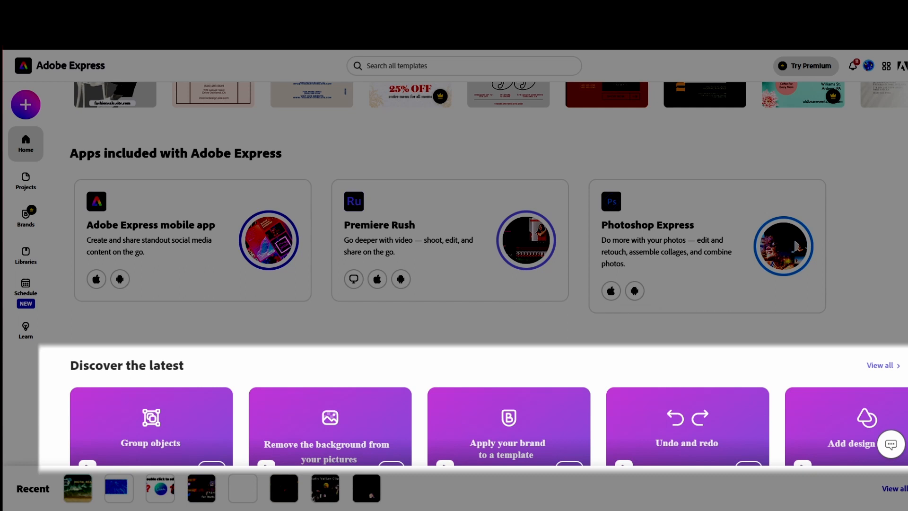
scroll(611, 291, down, 2)
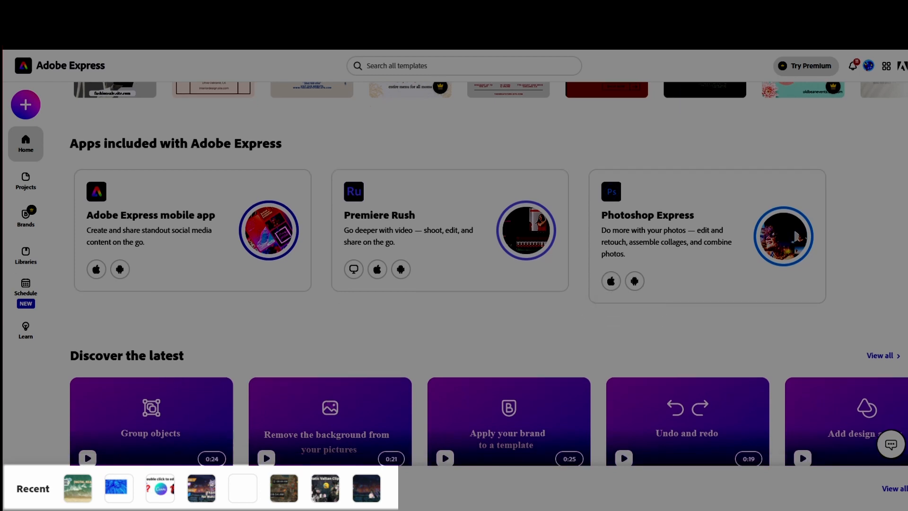
scroll(488, 274, up, 15)
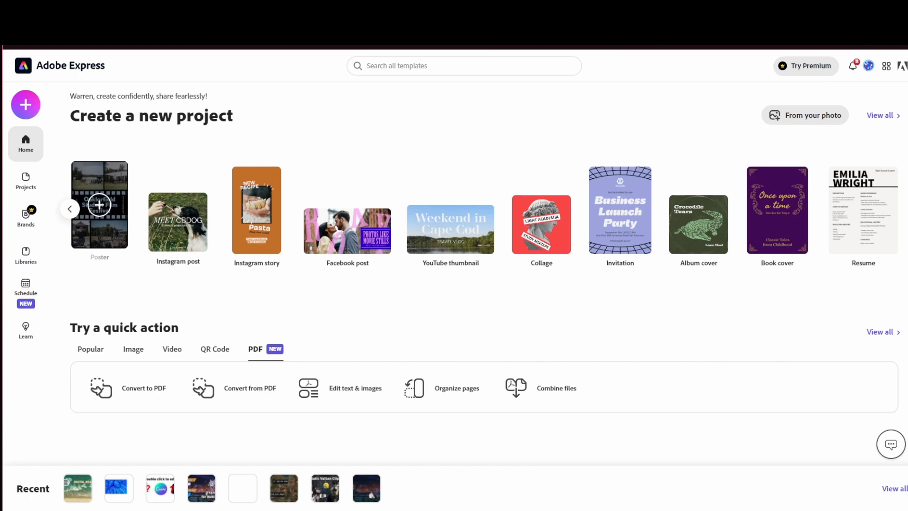
Step: Go to the custom size option and review the Popular, Social Post, Print and Social Profile size presets
click(69, 208)
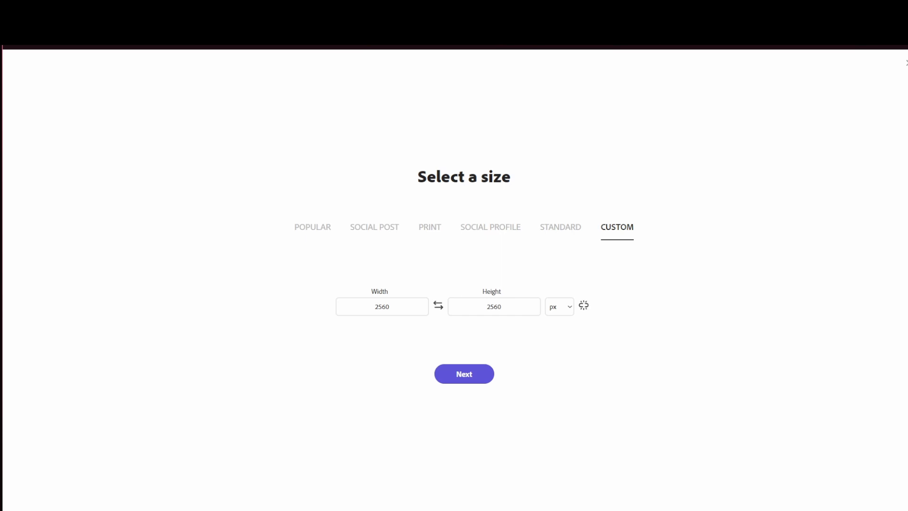
click(312, 227)
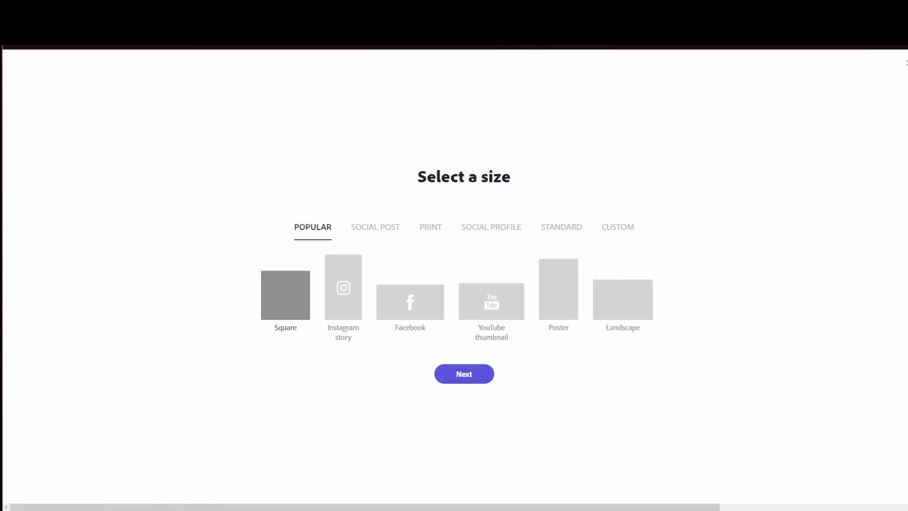
click(375, 226)
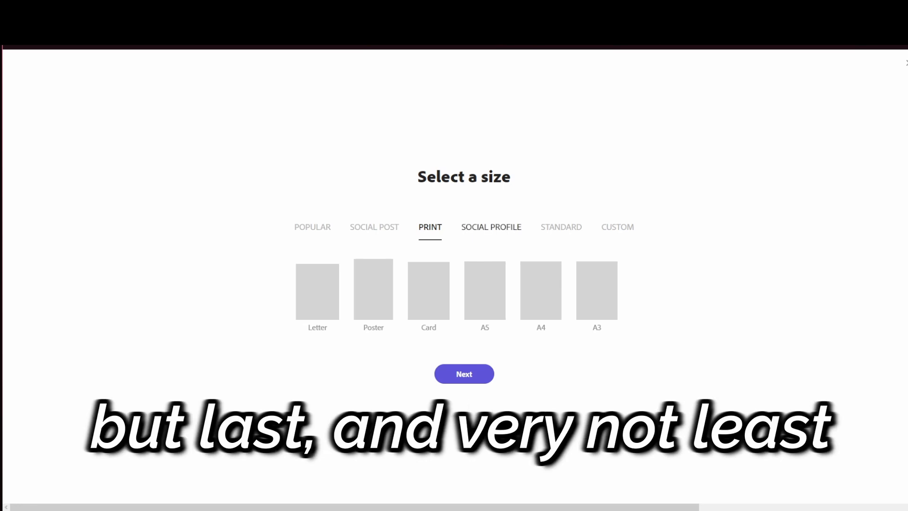
click(491, 227)
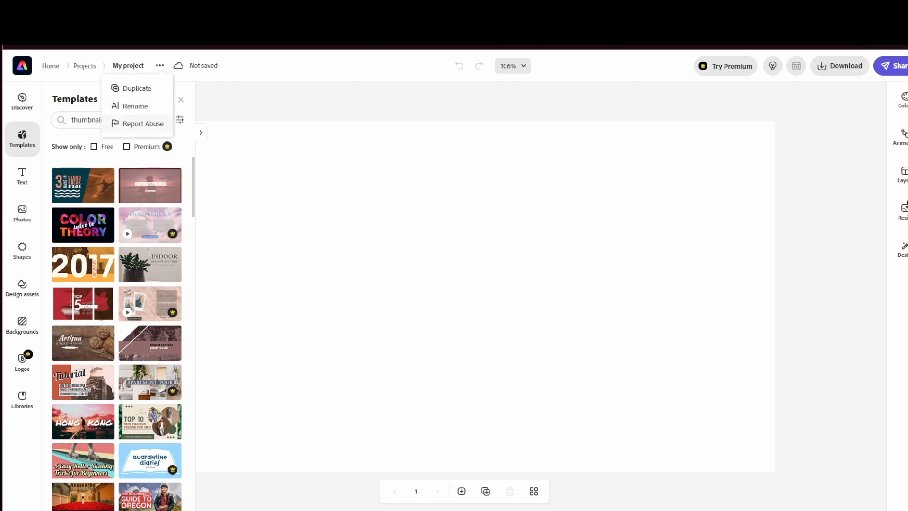
Step: Fit the blank canvas to the view and browse the Discover collection of templates, text, photos, shapes, design assets and backgrounds
click(509, 66)
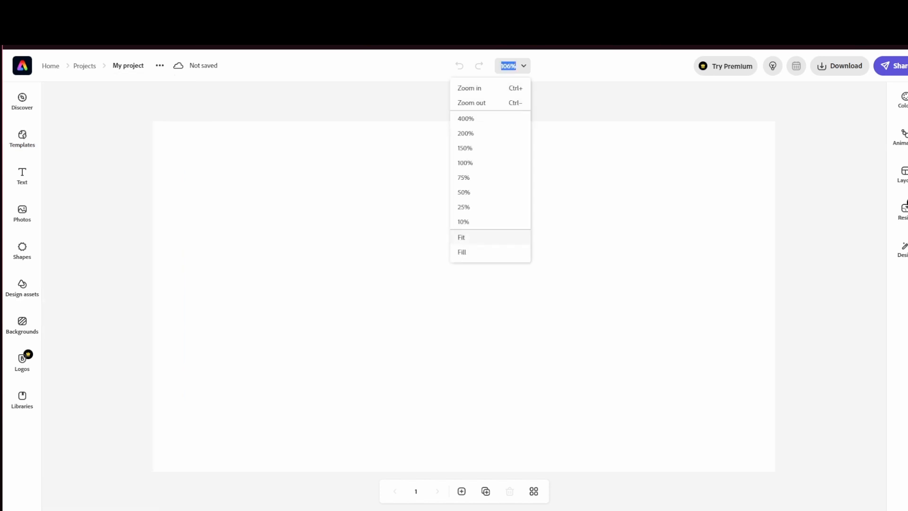
click(461, 237)
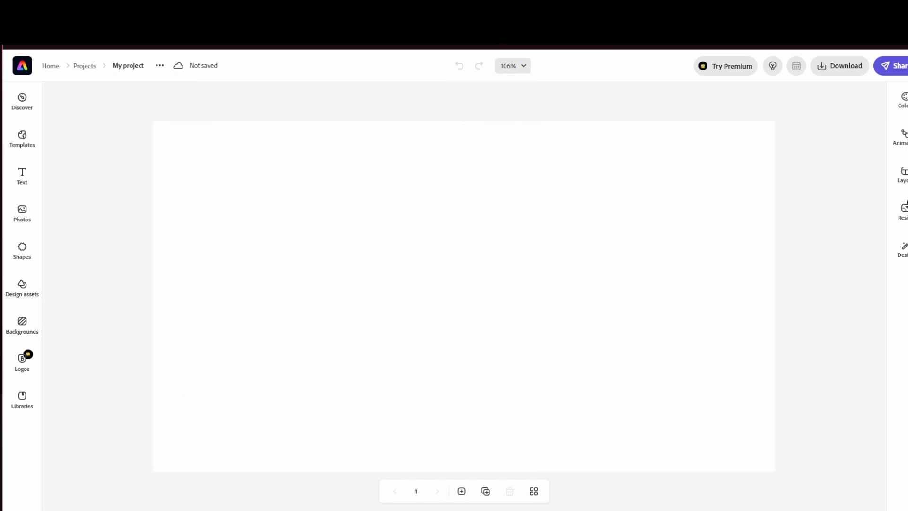
click(22, 101)
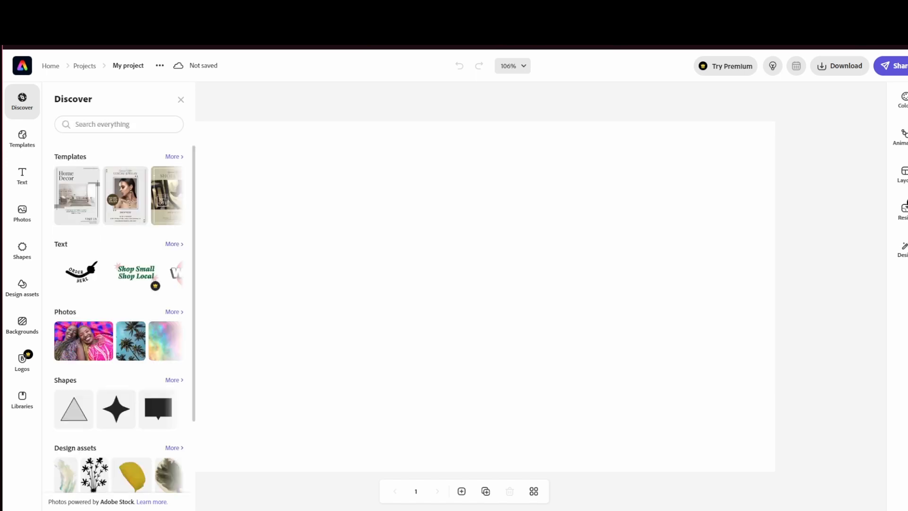
scroll(142, 255, down, 2)
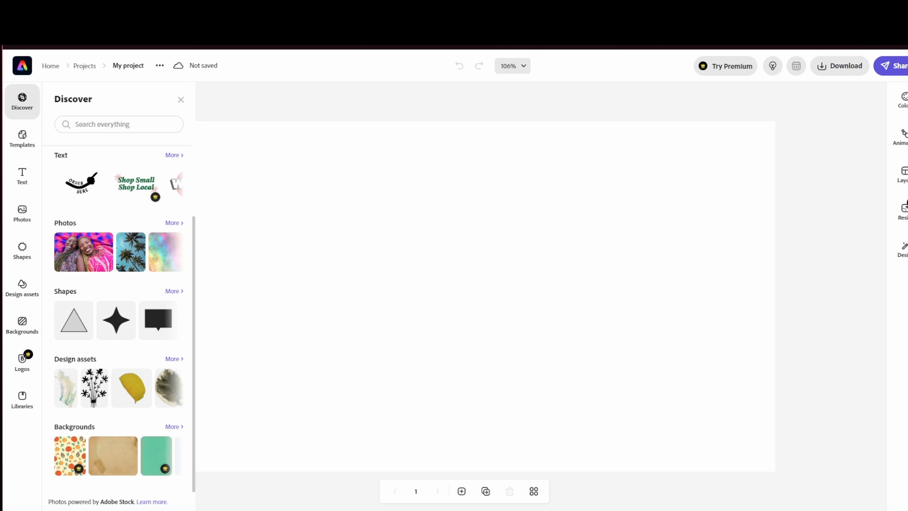
Step: Try the Indoor Houseplant Tour thumbnail template on the canvas, and replace it with the purple "Check these out!" skyscraper template
scroll(118, 284, up, 2)
click(173, 154)
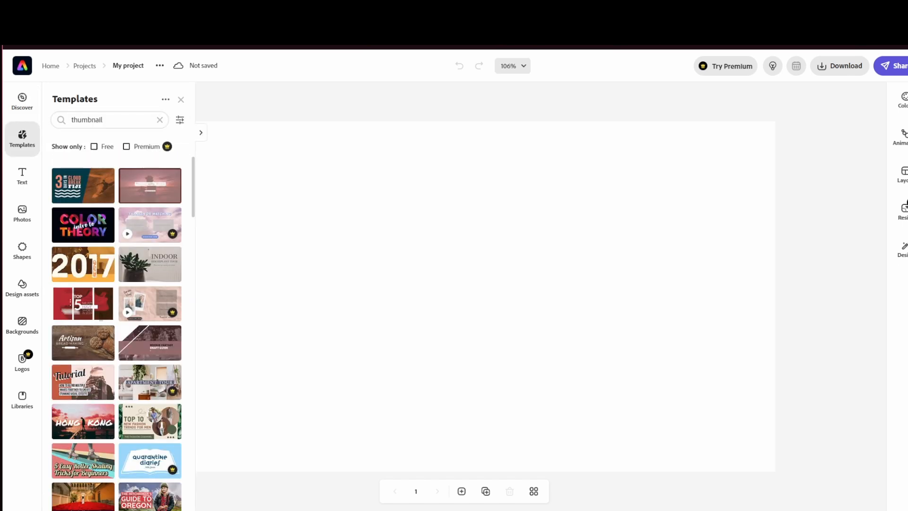
click(150, 264)
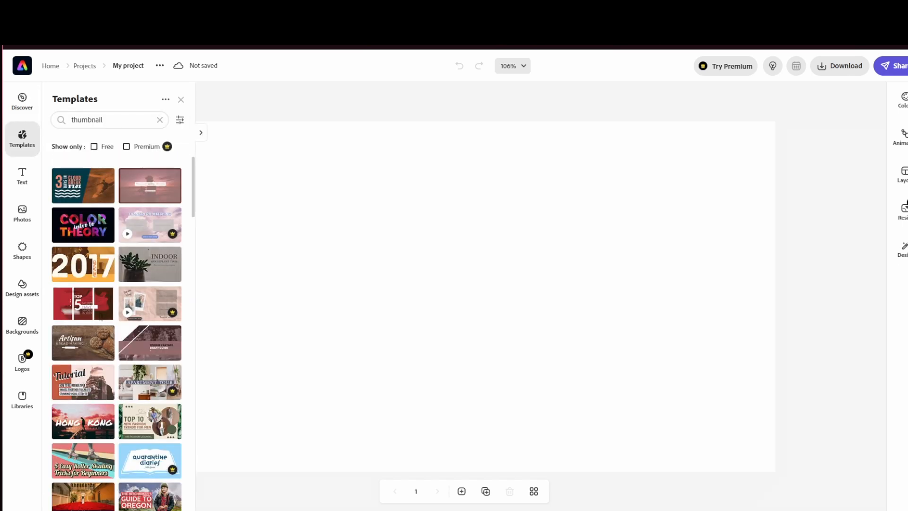
scroll(116, 331, down, 5)
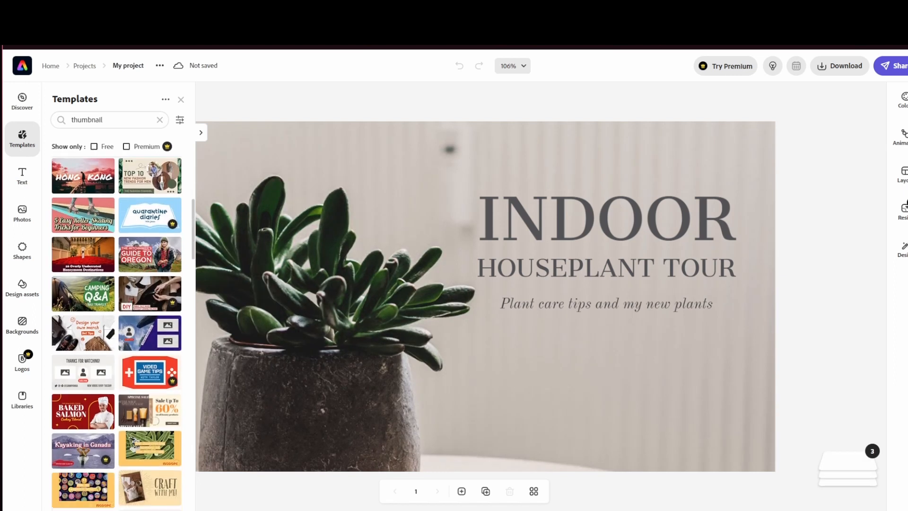
click(149, 333)
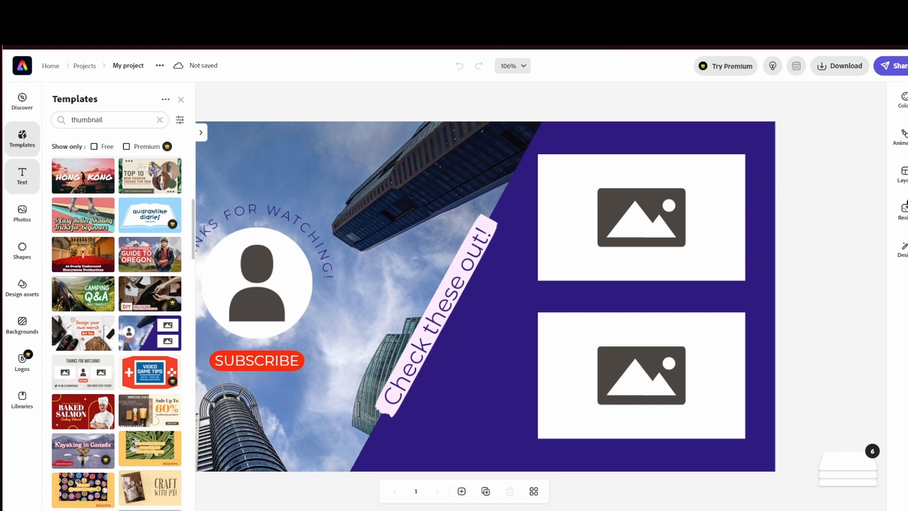
Step: Look through the ready-made text designs, from Social, Seasonal and Logos down to Menus, Lists and Education
click(22, 176)
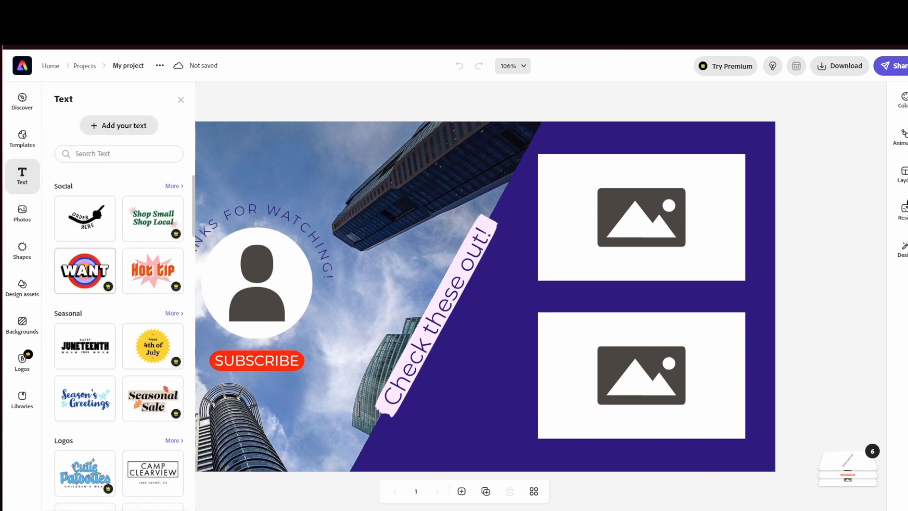
scroll(118, 331, down, 5)
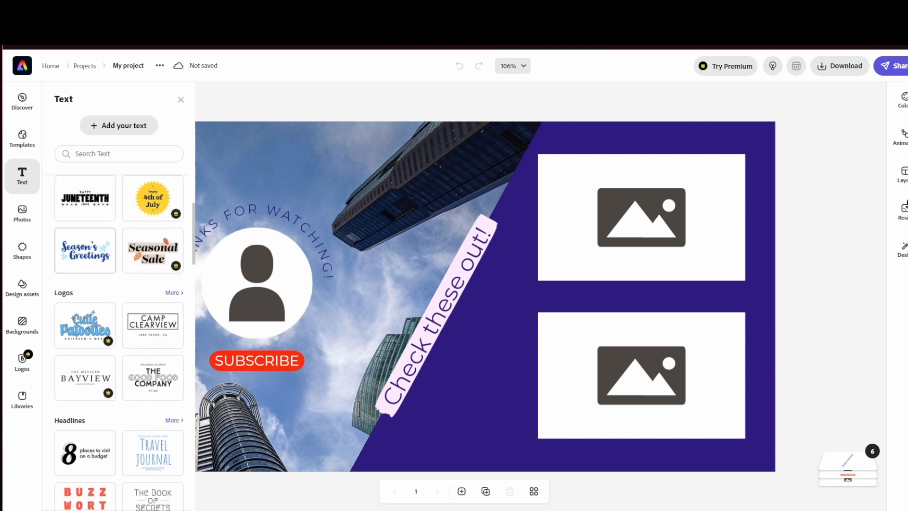
scroll(118, 331, down, 3)
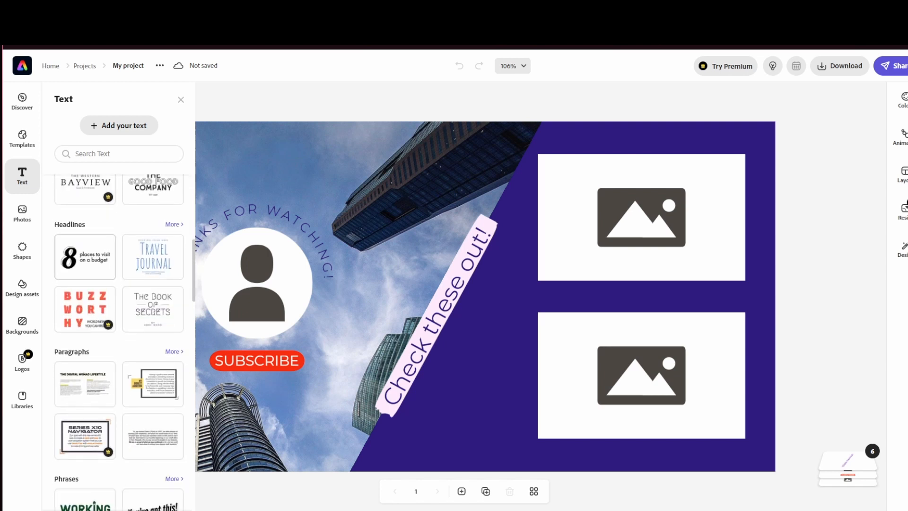
scroll(119, 331, down, 6)
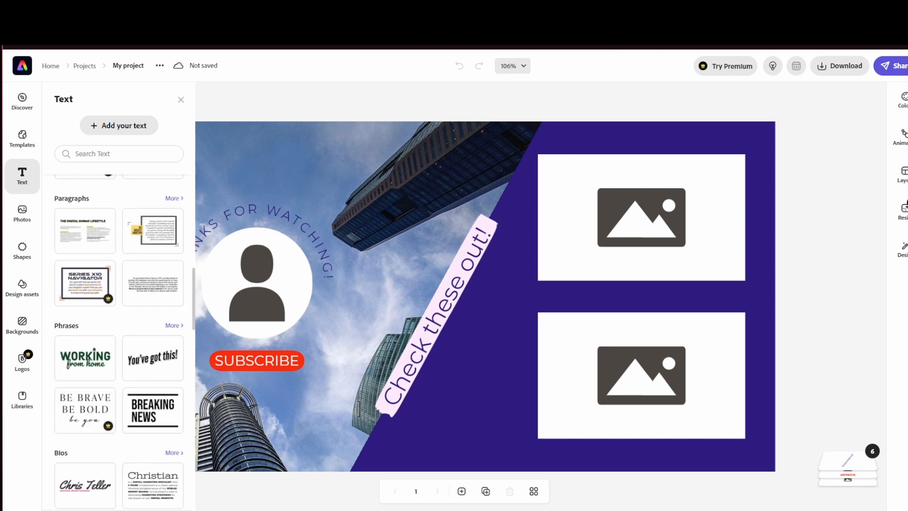
scroll(118, 331, down, 6)
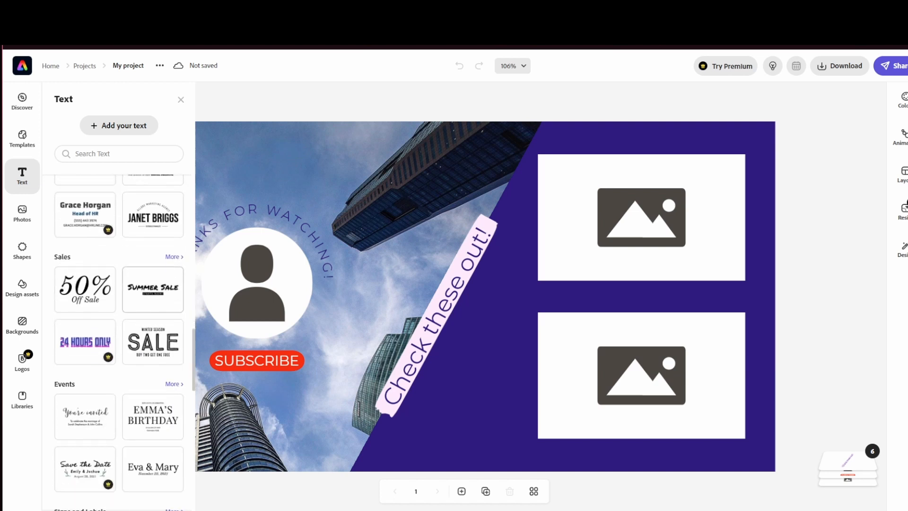
scroll(118, 331, down, 5)
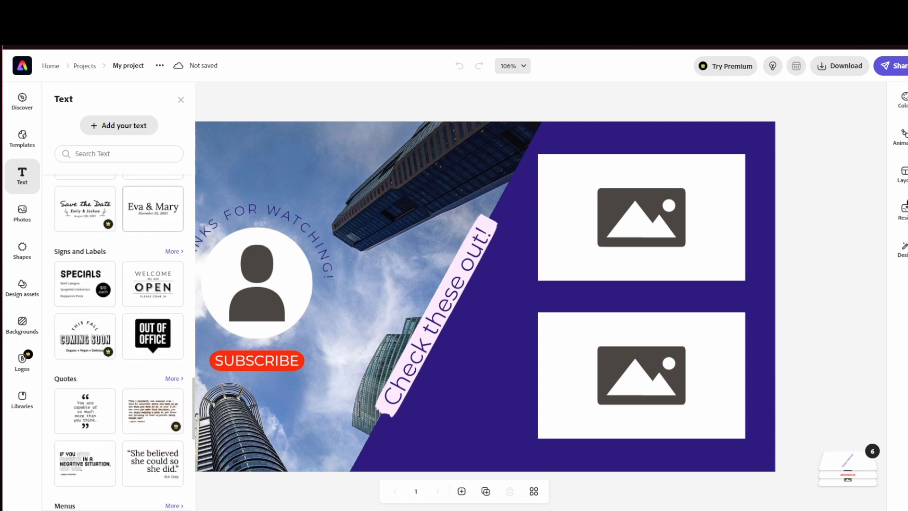
scroll(118, 331, down, 2)
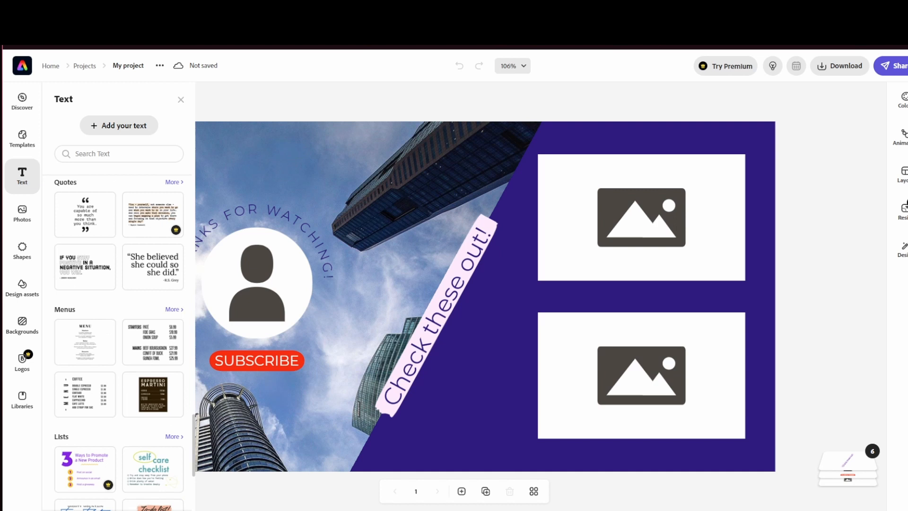
scroll(118, 331, down, 4)
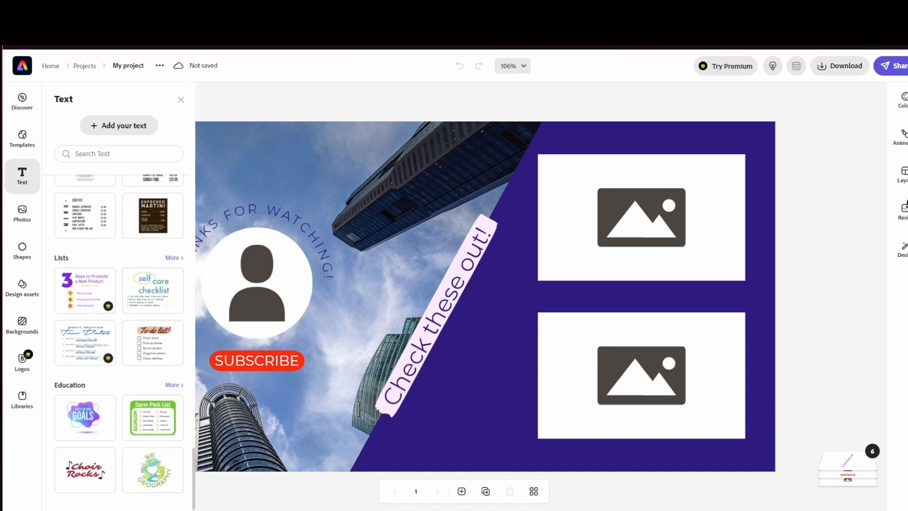
Step: Browse the full Education text collection and add the "Love to Read" design with books and pencils to the canvas
click(174, 384)
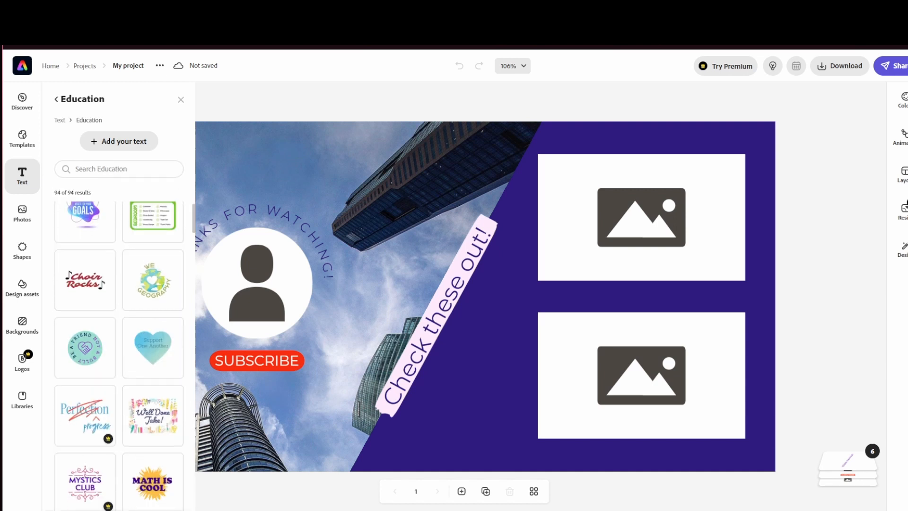
scroll(118, 350, down, 12)
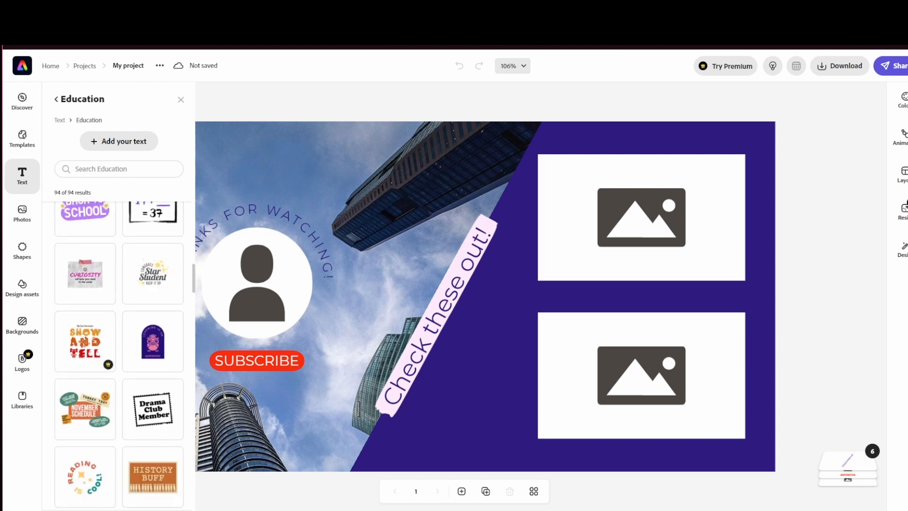
scroll(85, 364, down, 3)
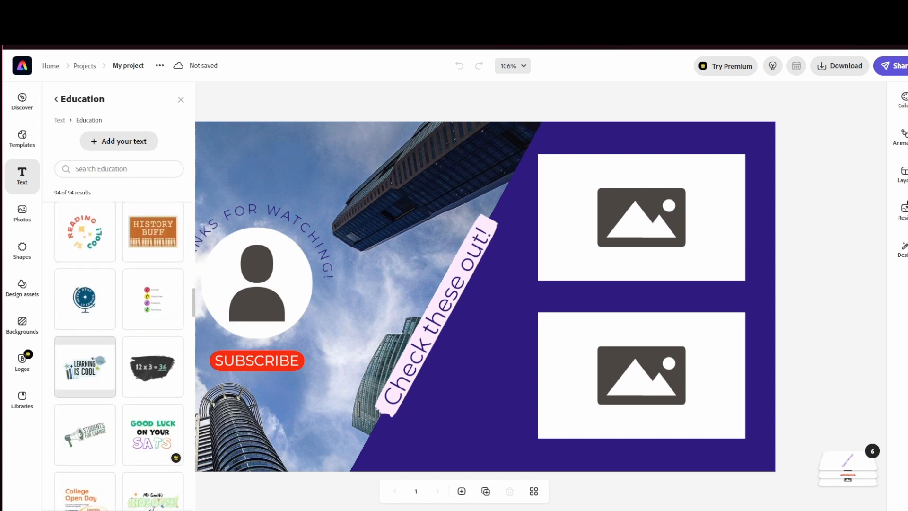
scroll(85, 364, down, 3)
scroll(85, 360, down, 7)
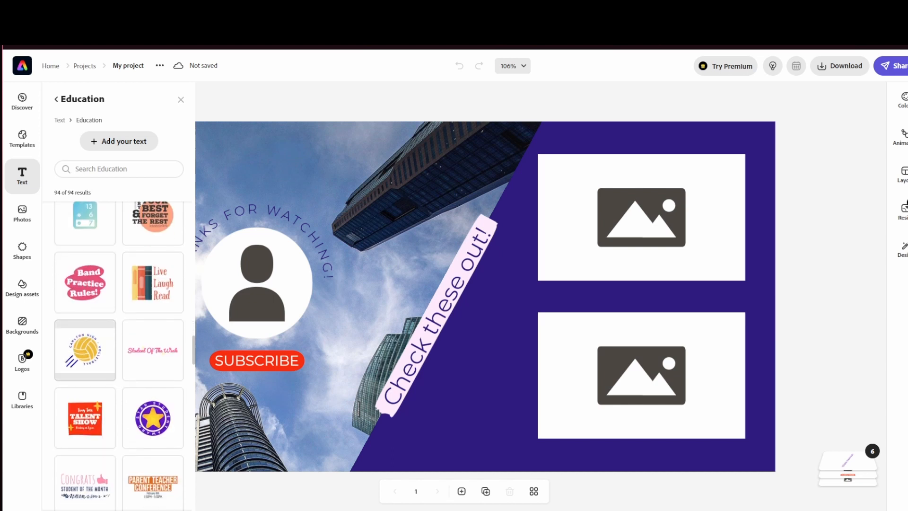
scroll(85, 350, down, 8)
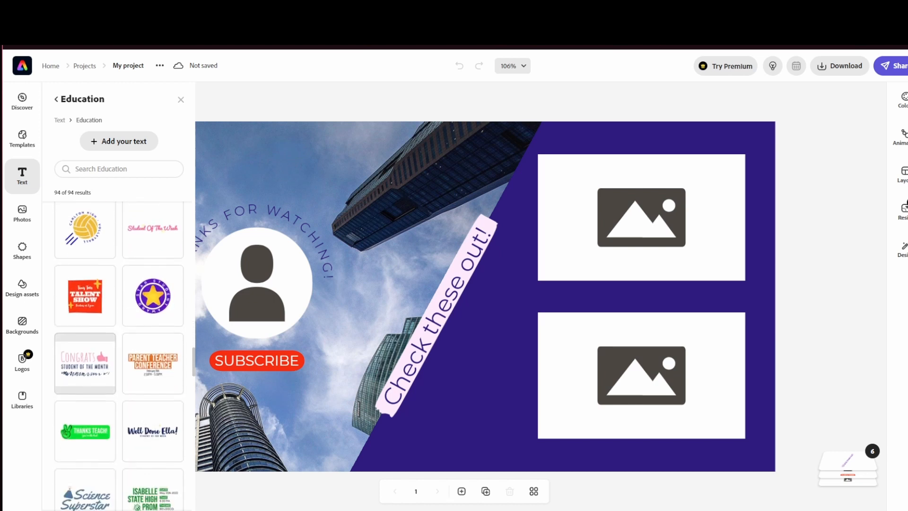
scroll(85, 341, down, 6)
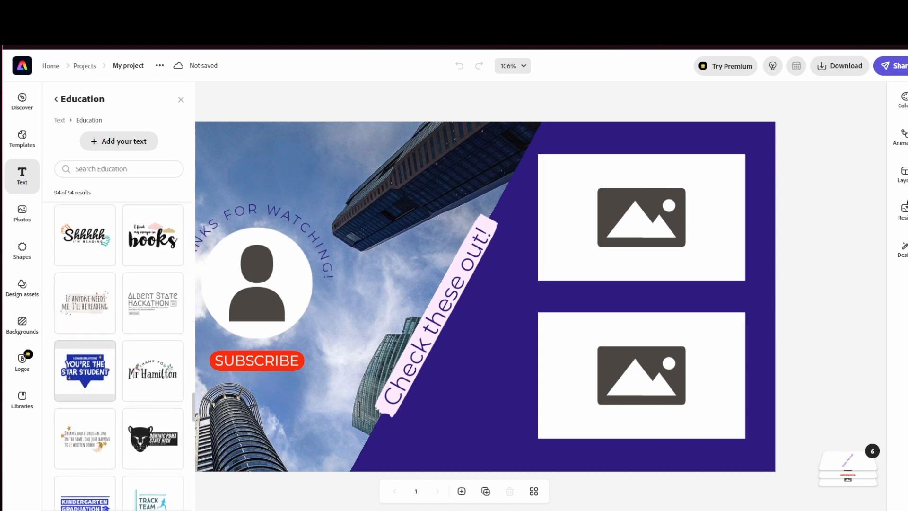
scroll(85, 341, down, 6)
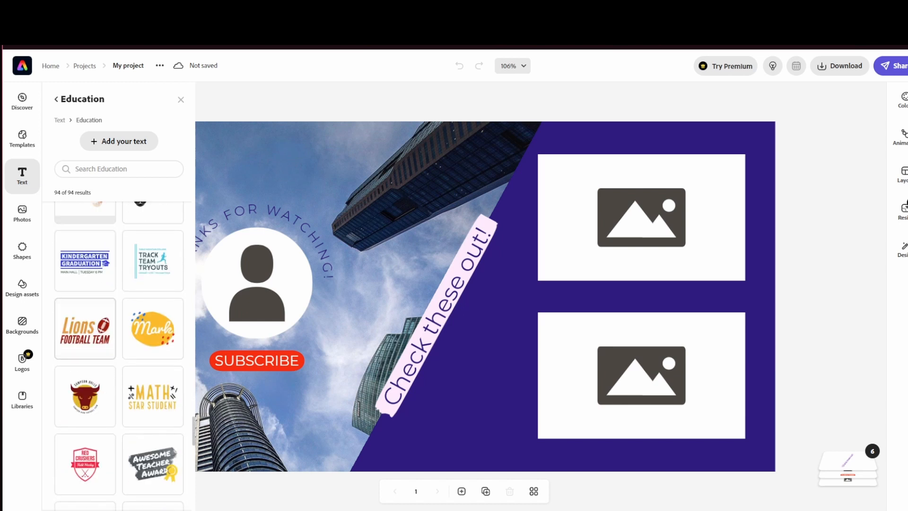
scroll(85, 350, down, 6)
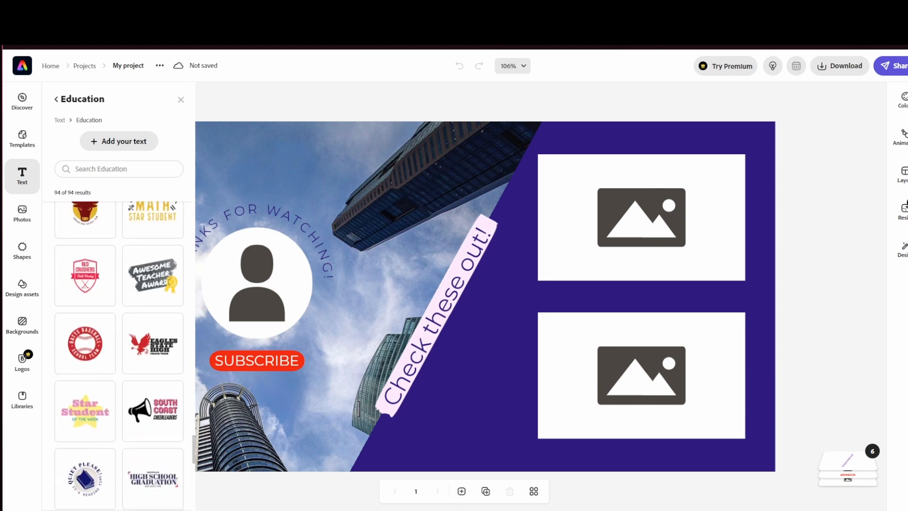
scroll(85, 359, down, 2)
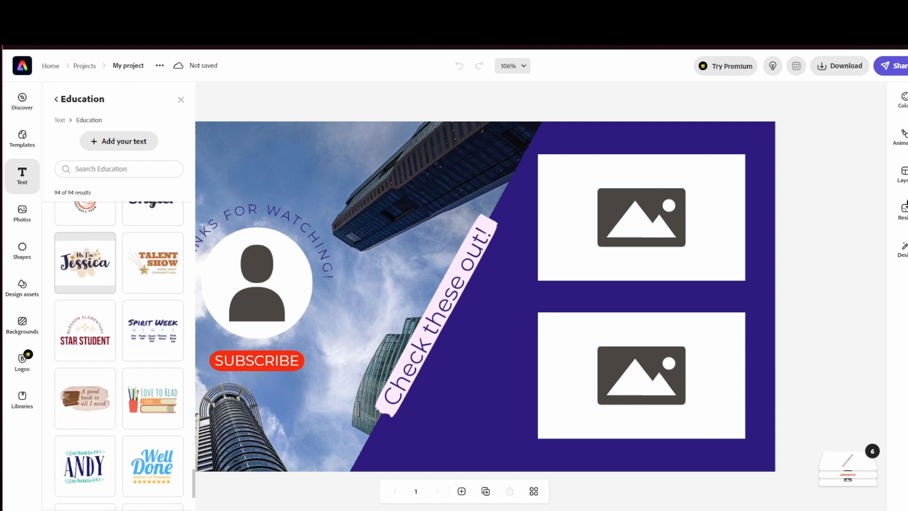
scroll(152, 327, down, 2)
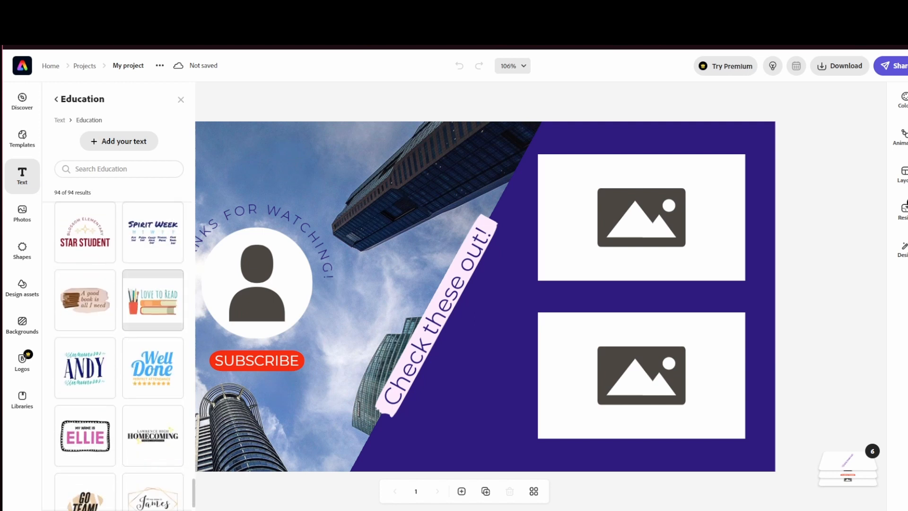
click(153, 299)
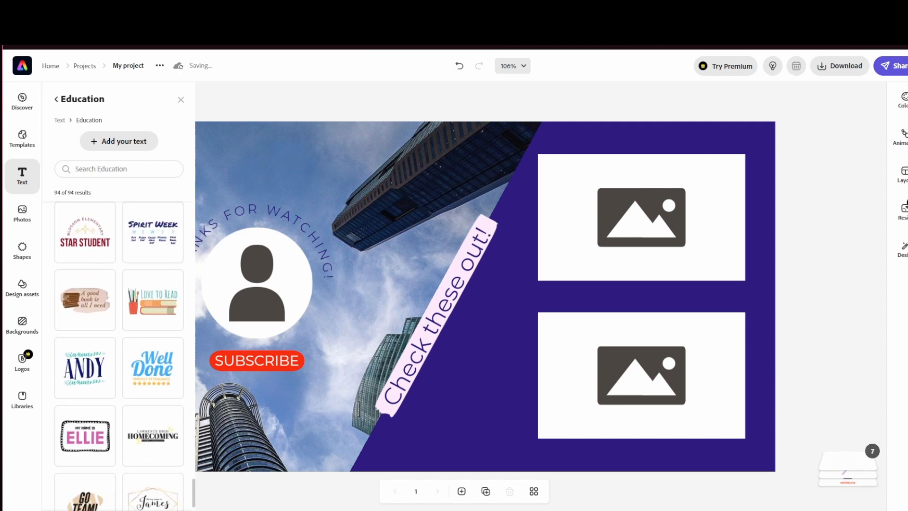